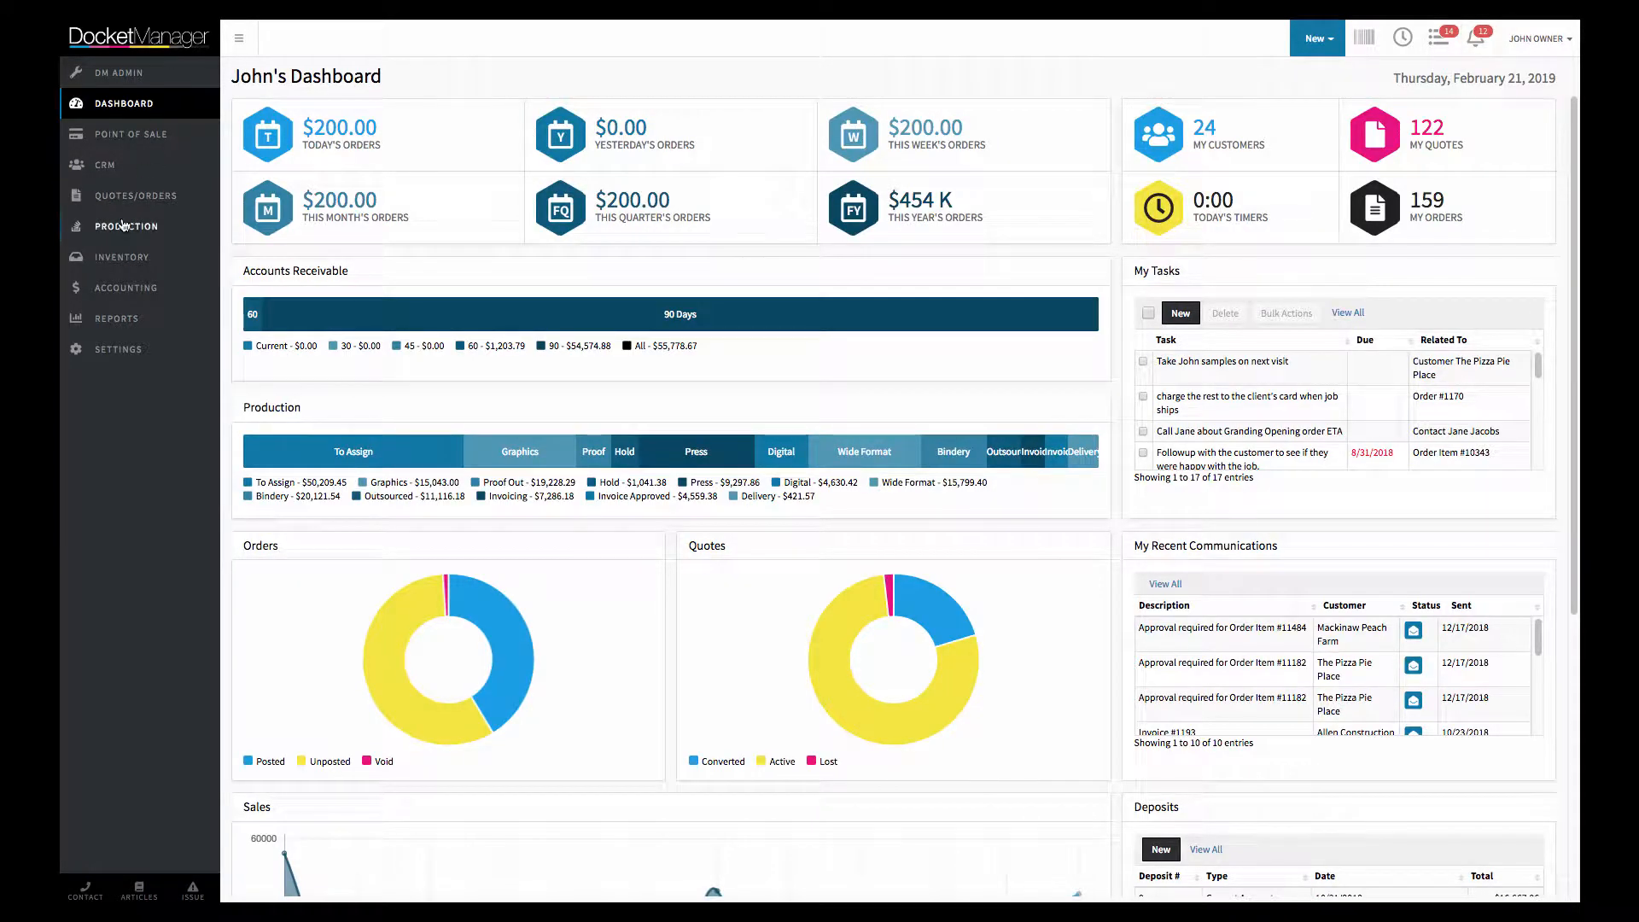
From the Customer Goods inventory, start a new customer good and view its type options and the products selectable as replenishment template
click(134, 260)
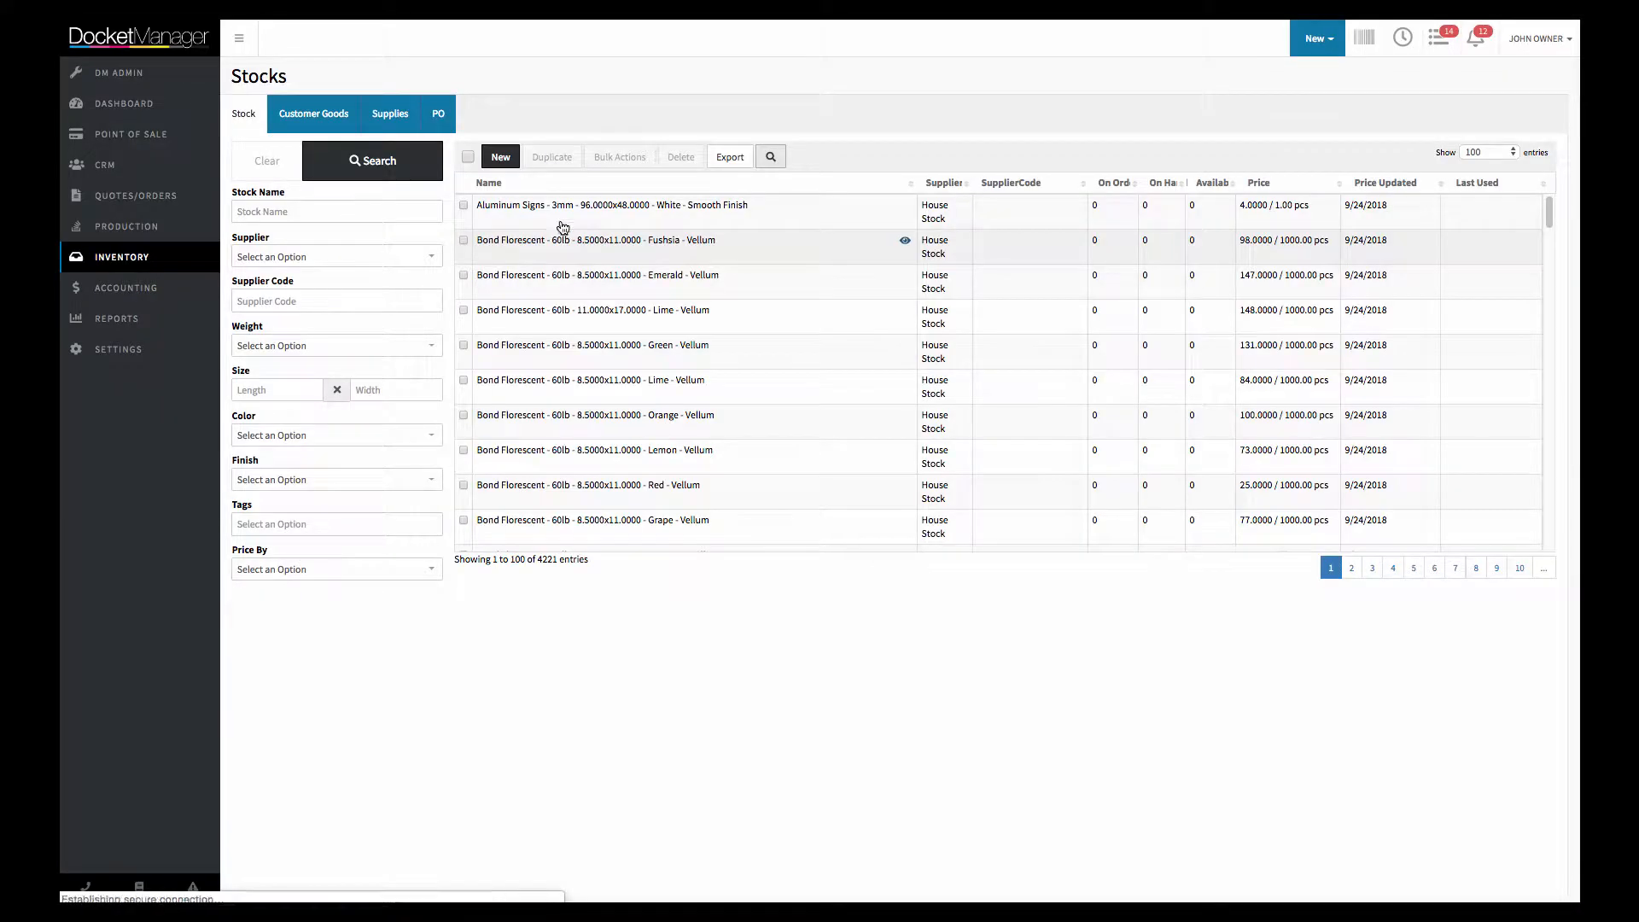
click(327, 120)
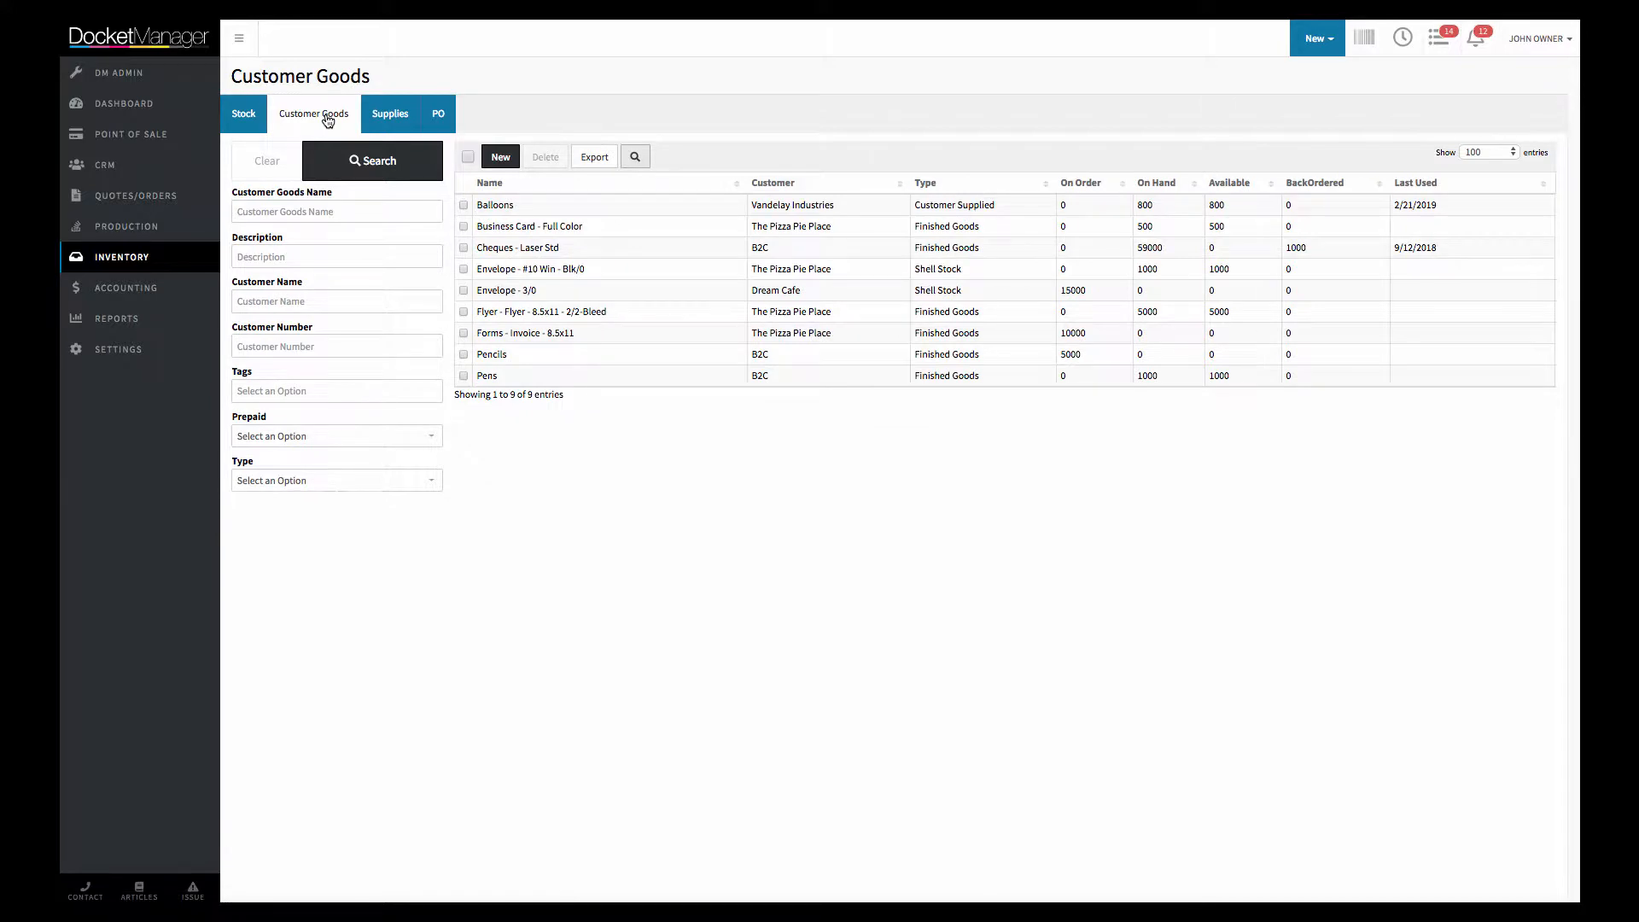
click(501, 158)
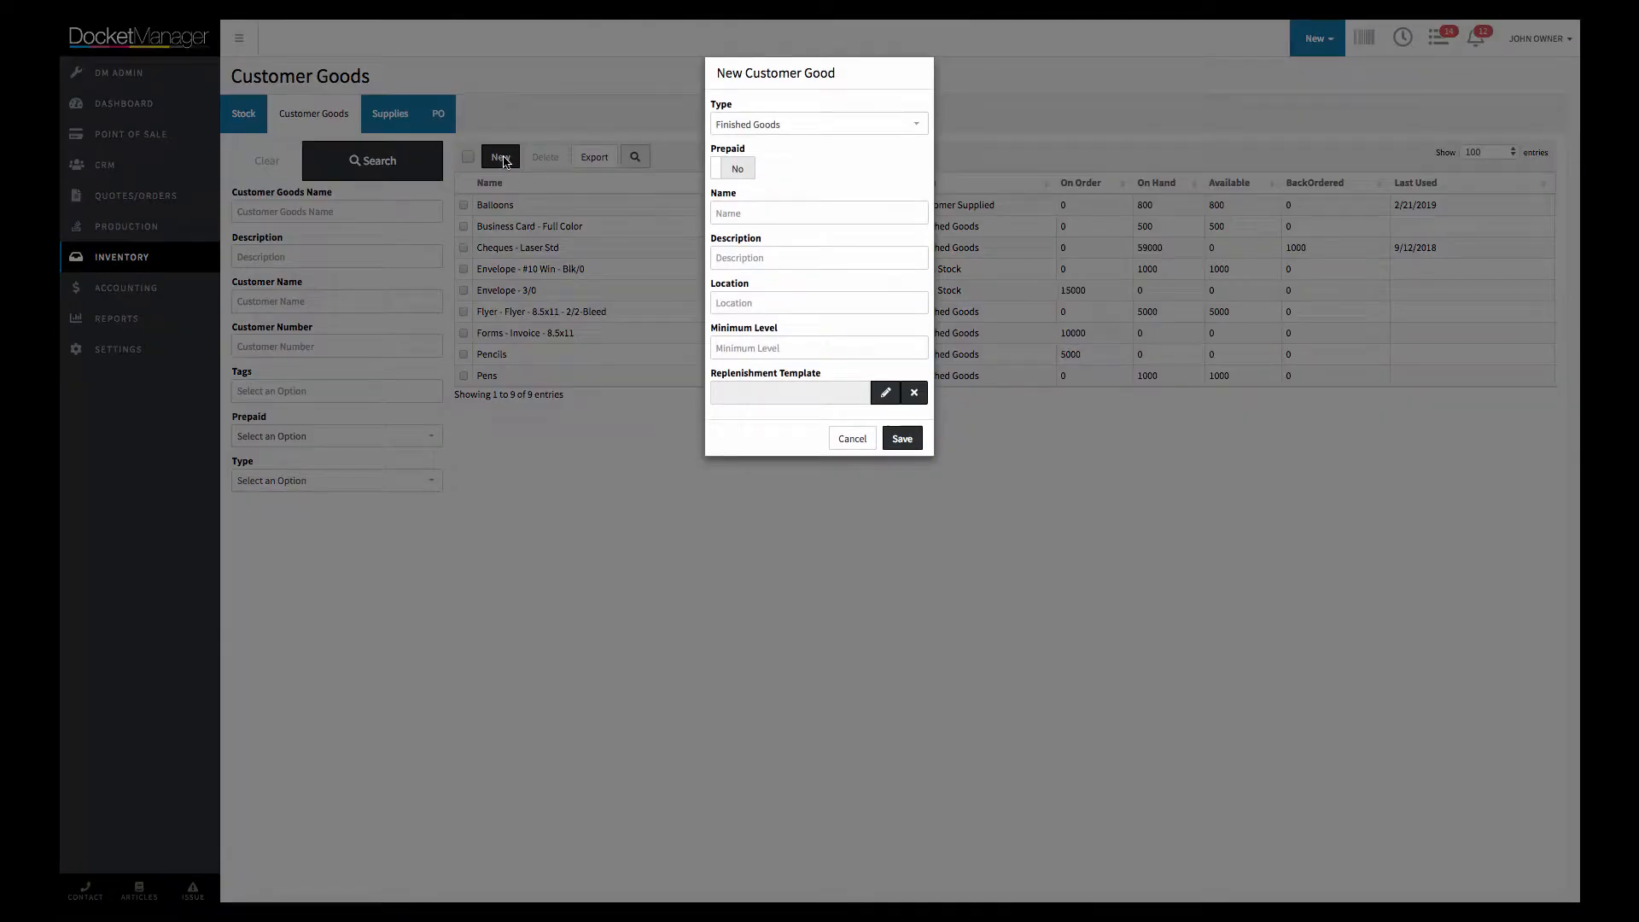
click(787, 128)
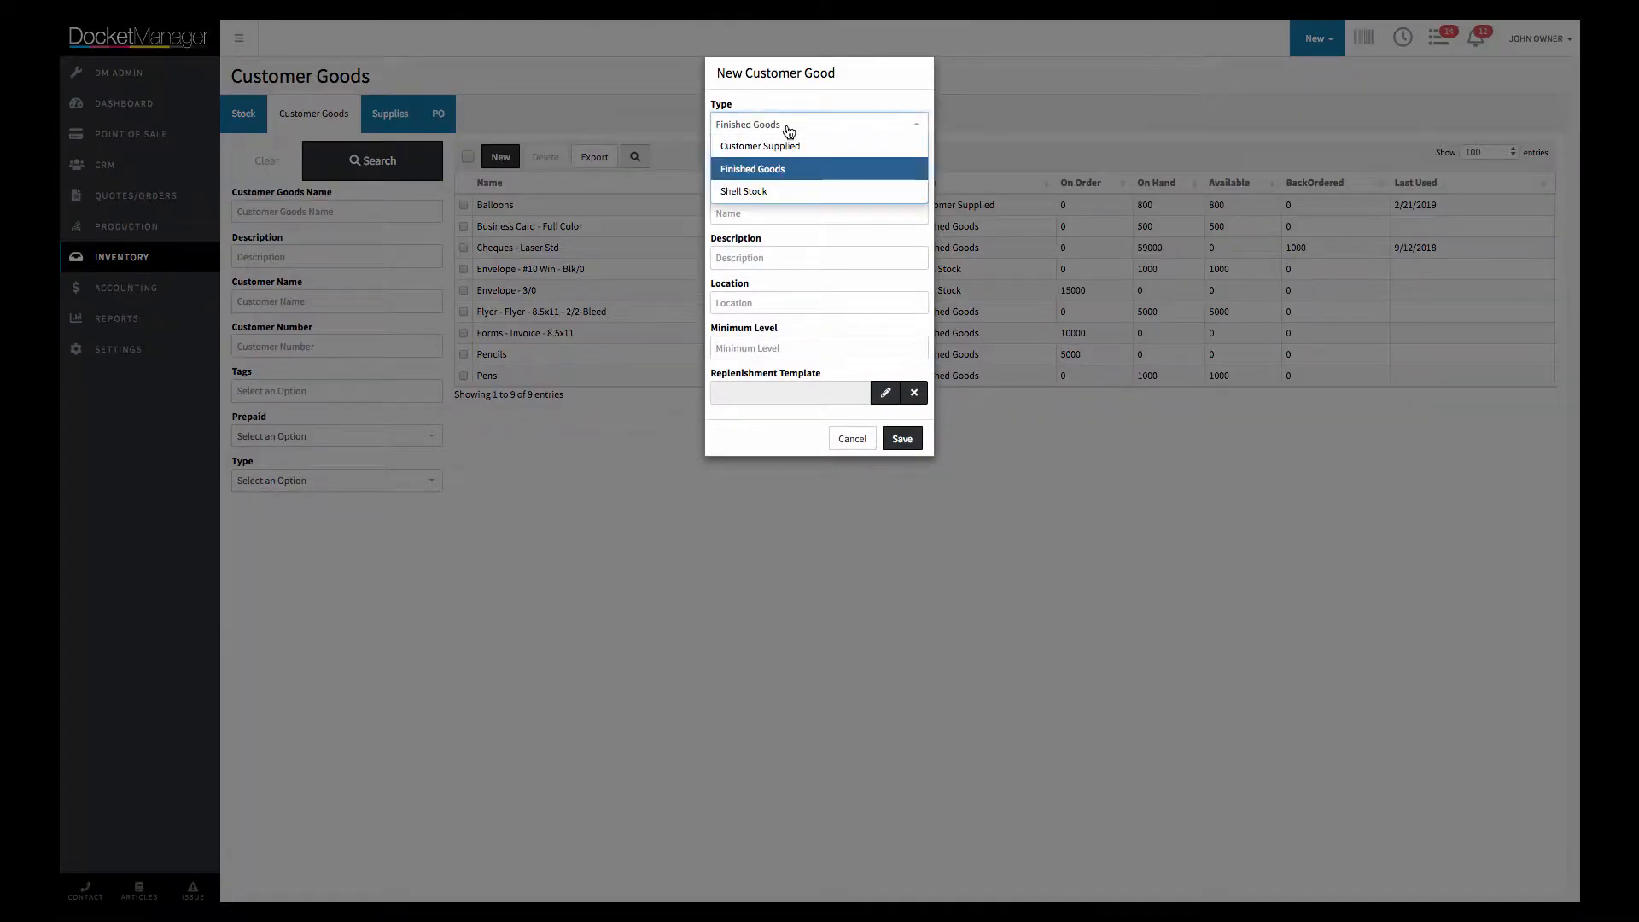
click(775, 103)
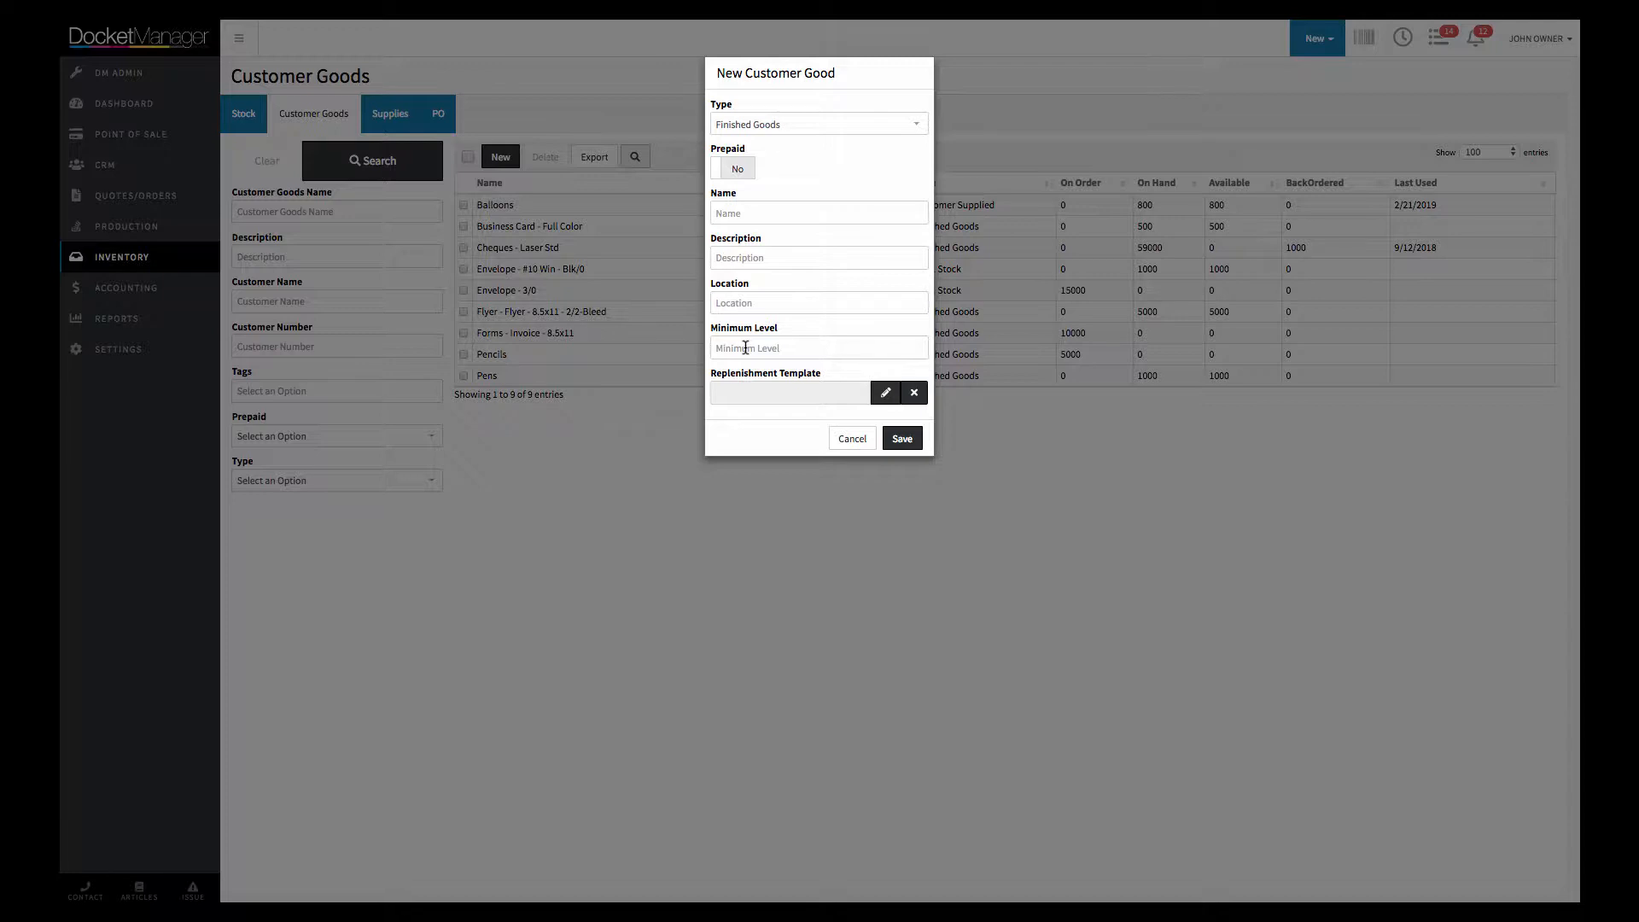
click(883, 396)
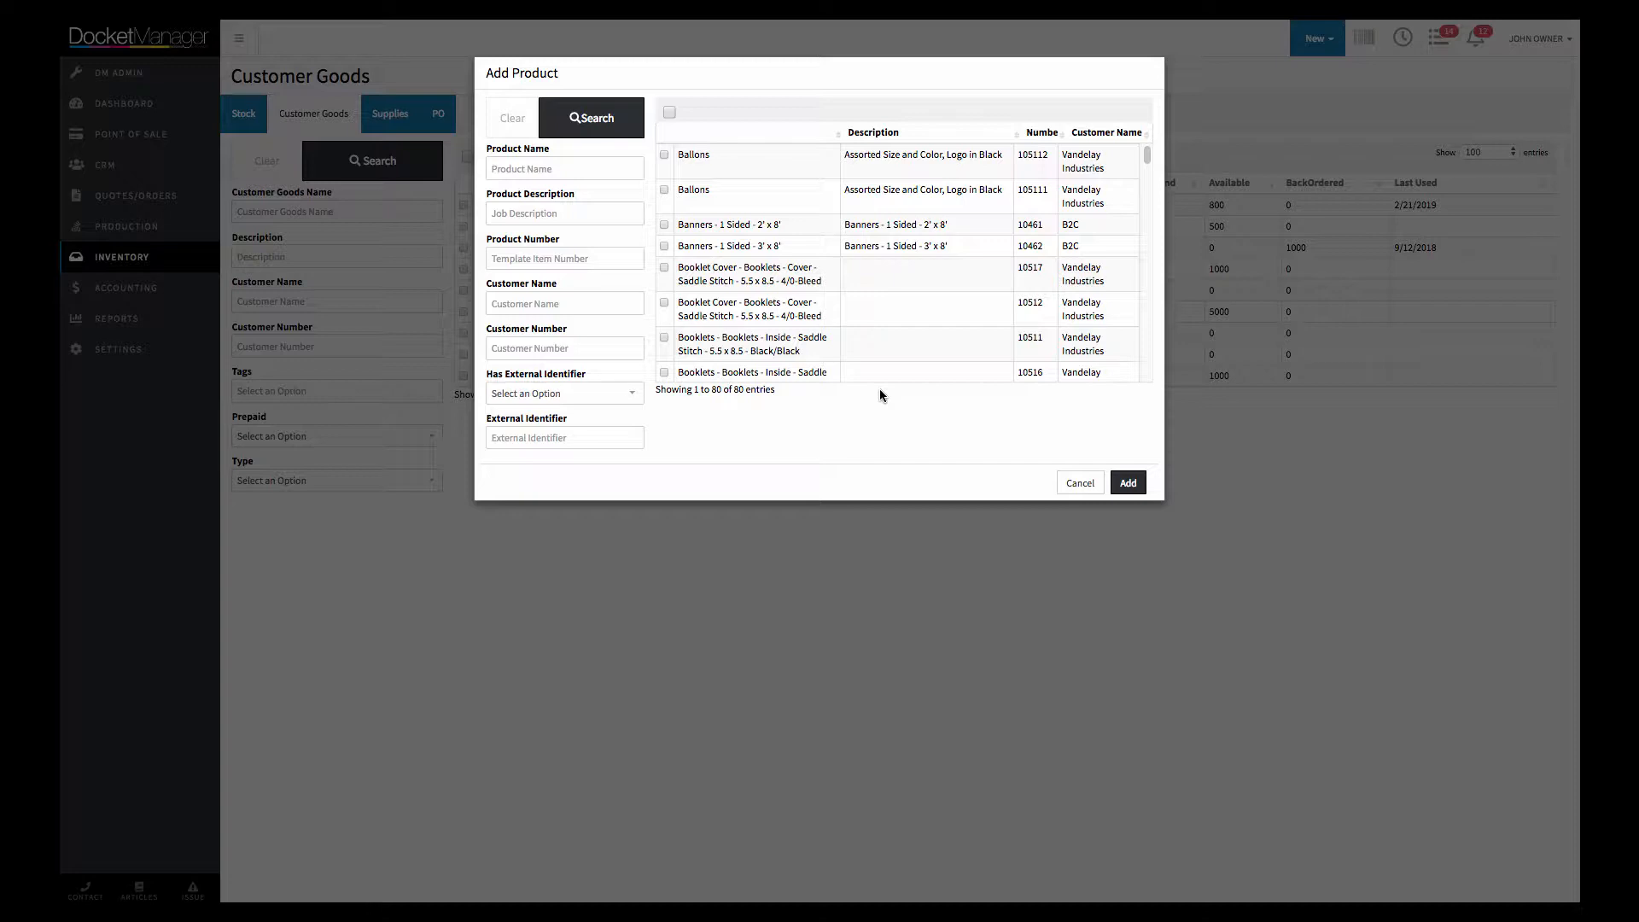
click(1079, 490)
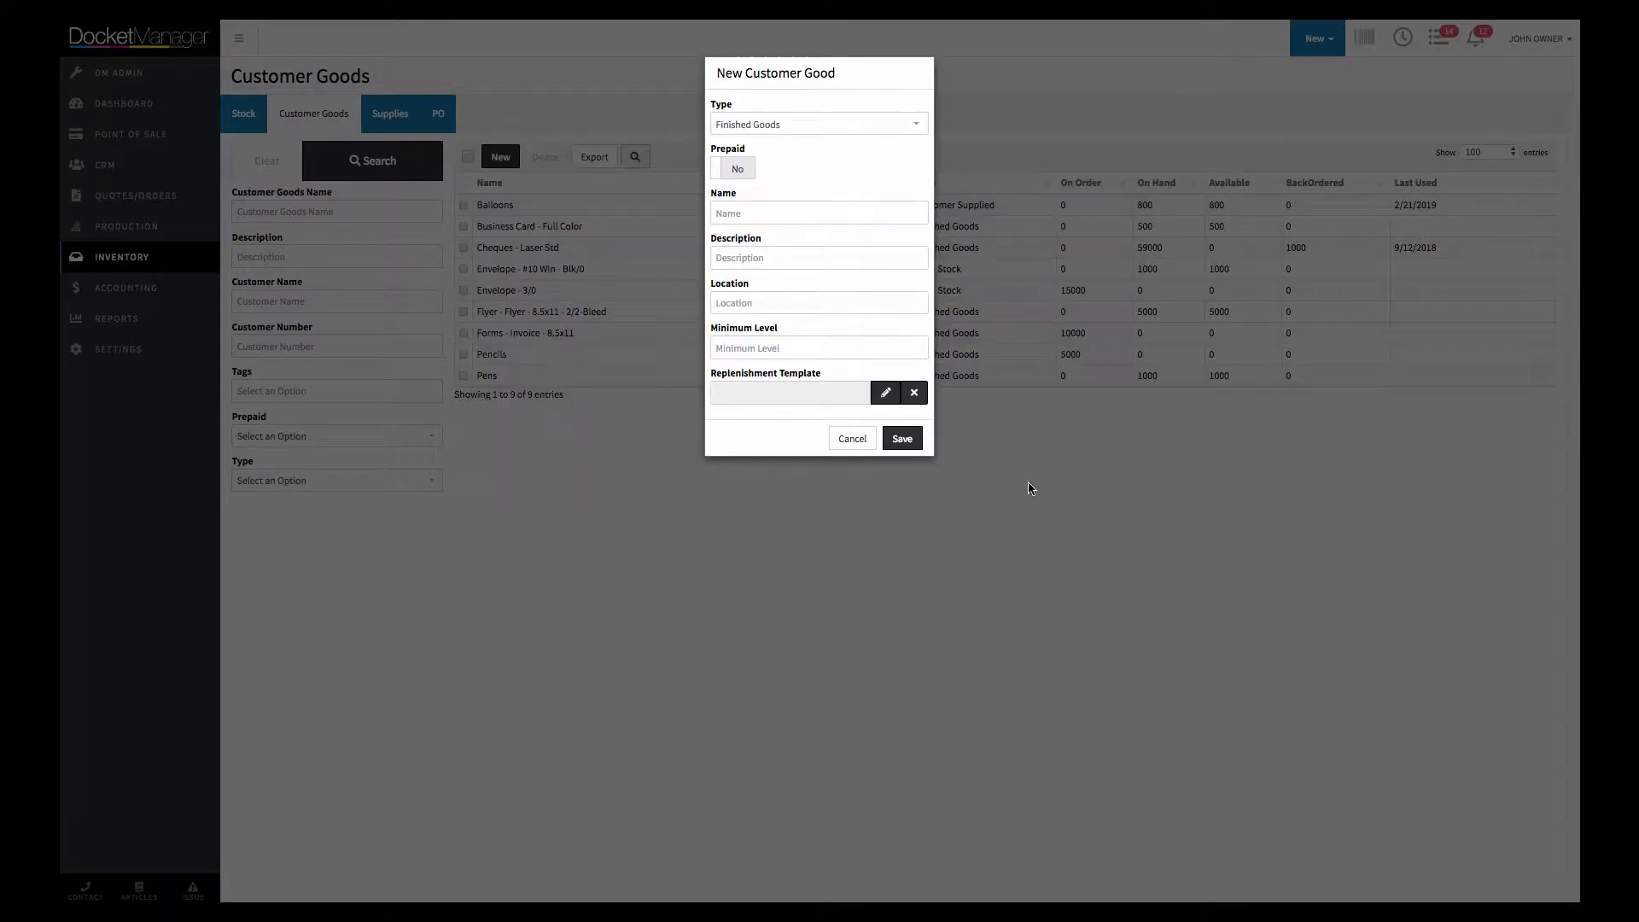
Switch the new customer good's type to Customer Supplied to view its fields, and discard the form without saving
click(773, 128)
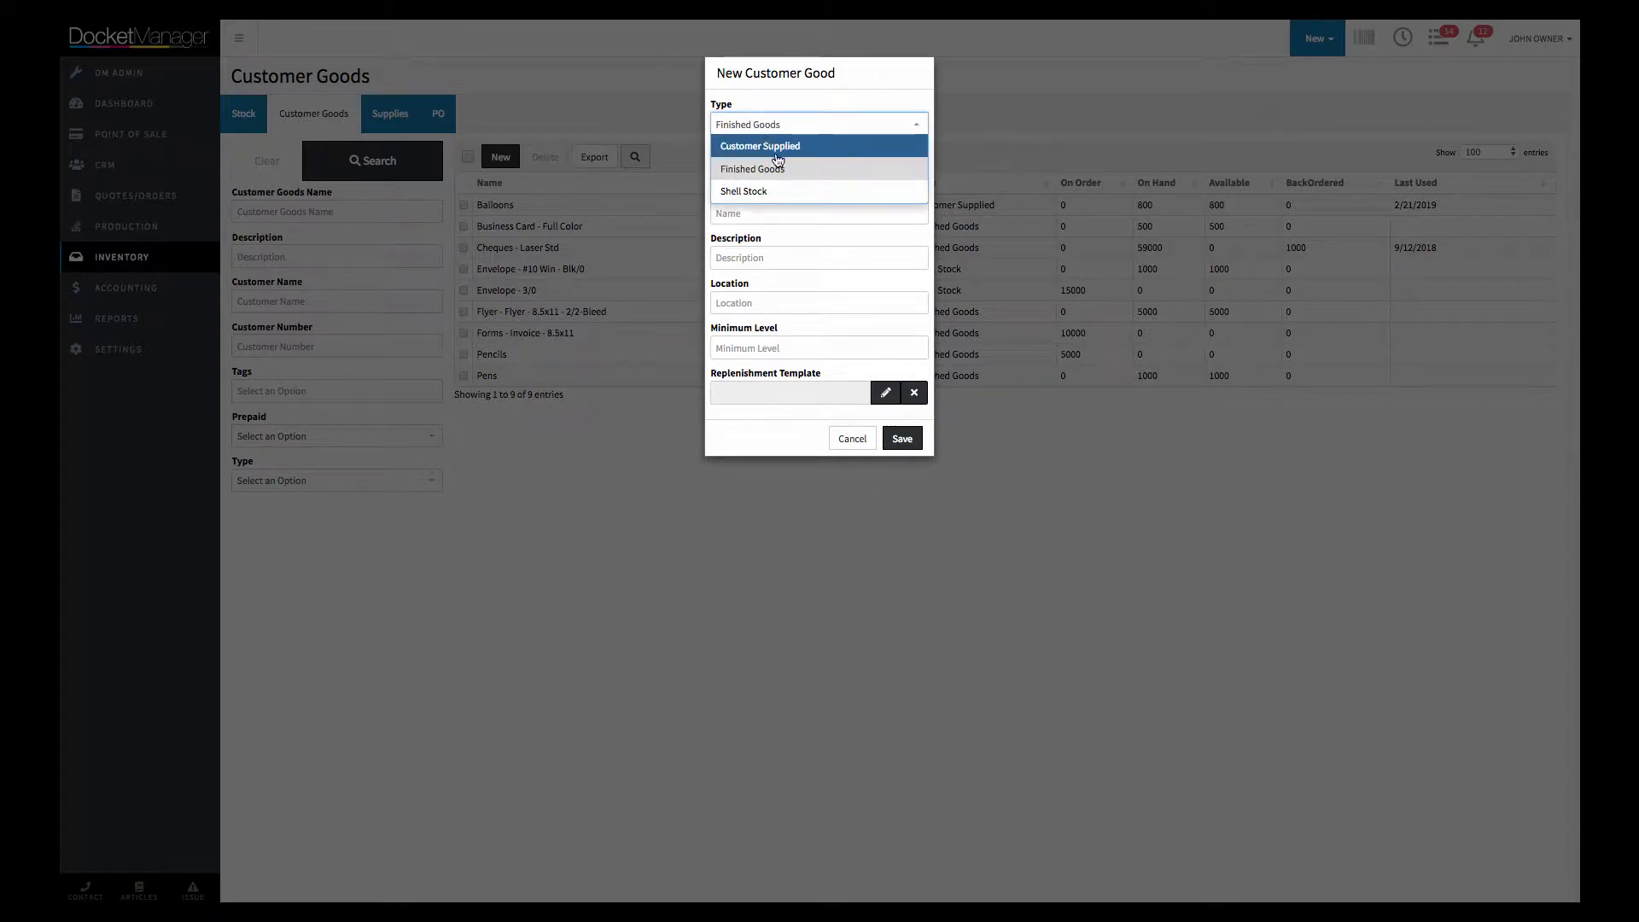
click(778, 146)
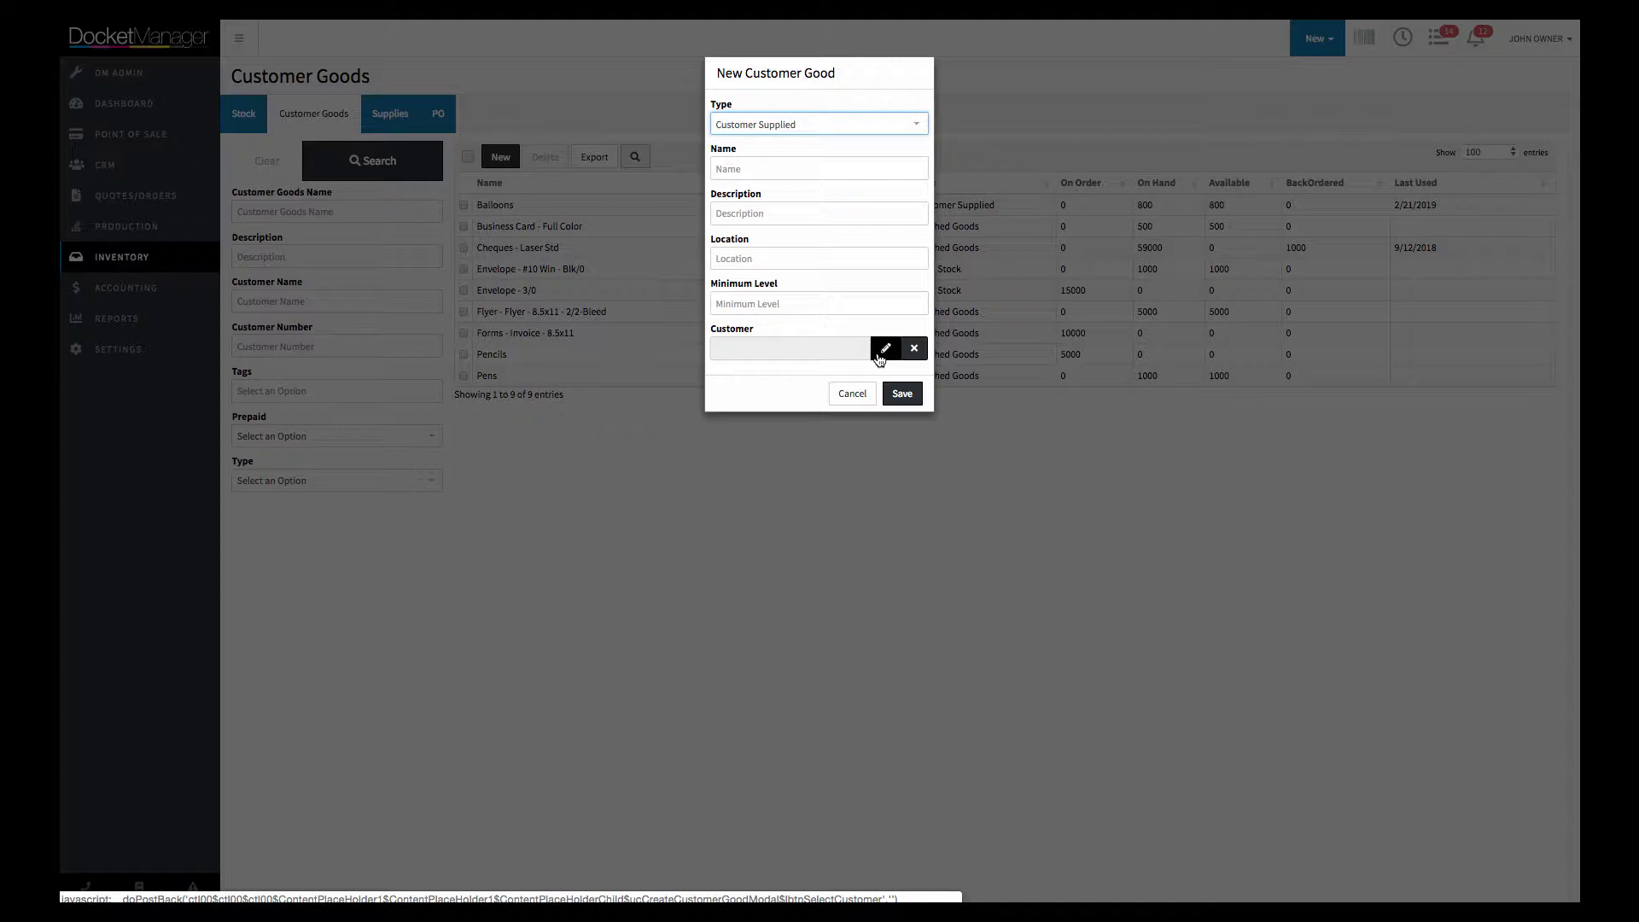
click(851, 396)
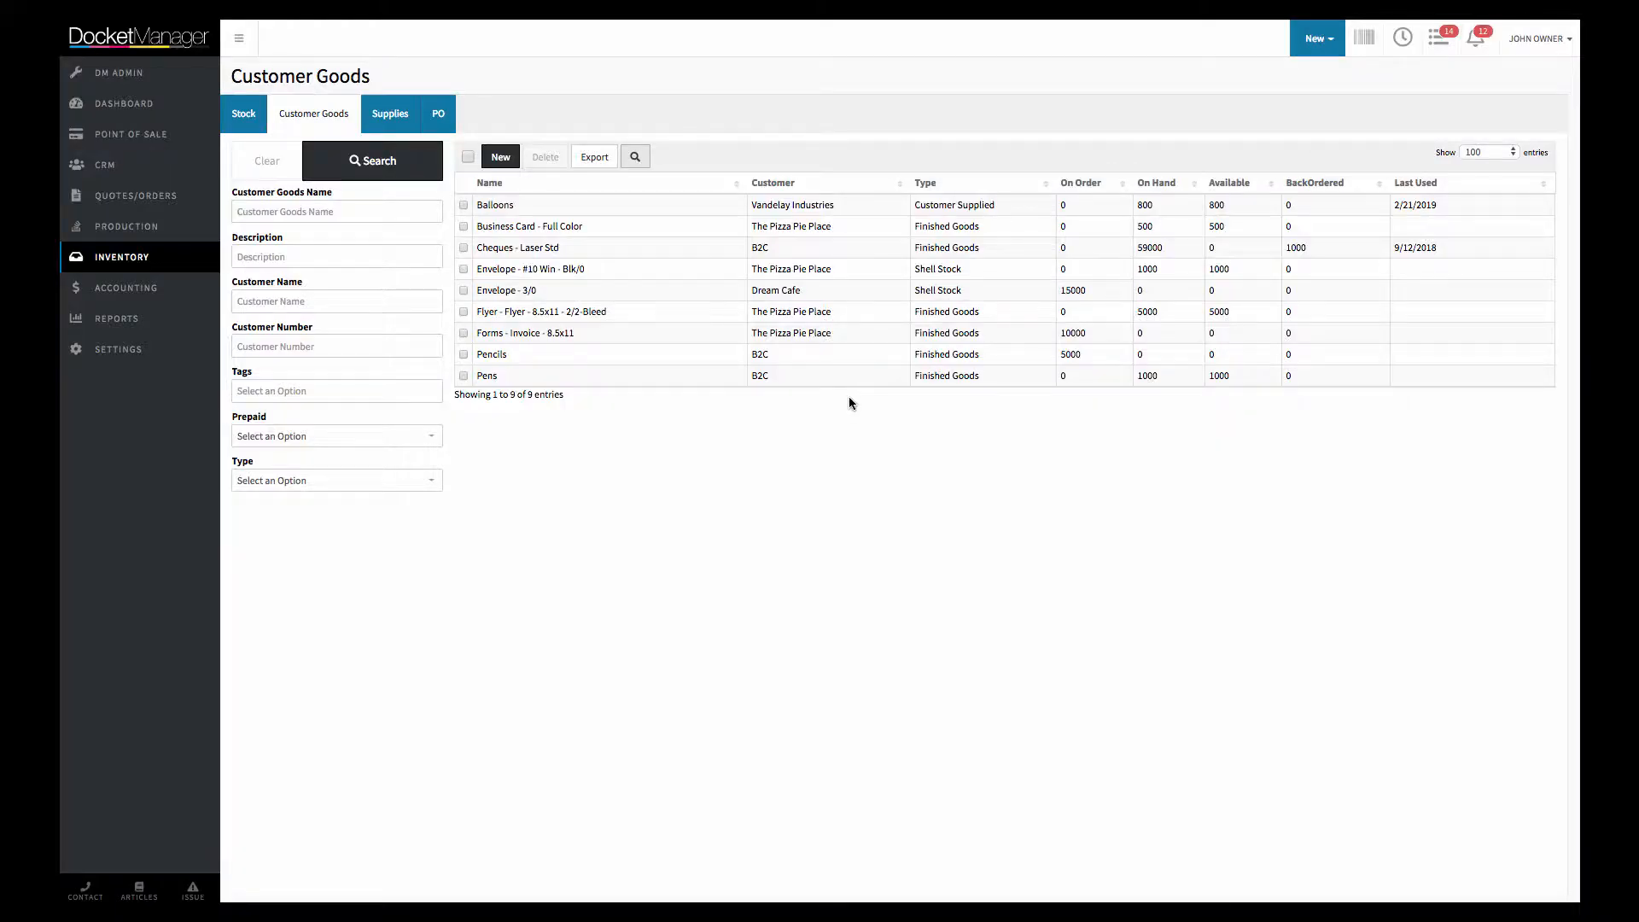
Open the Balloons customer good and expand its manual replenishment entry to view the depletions
click(567, 208)
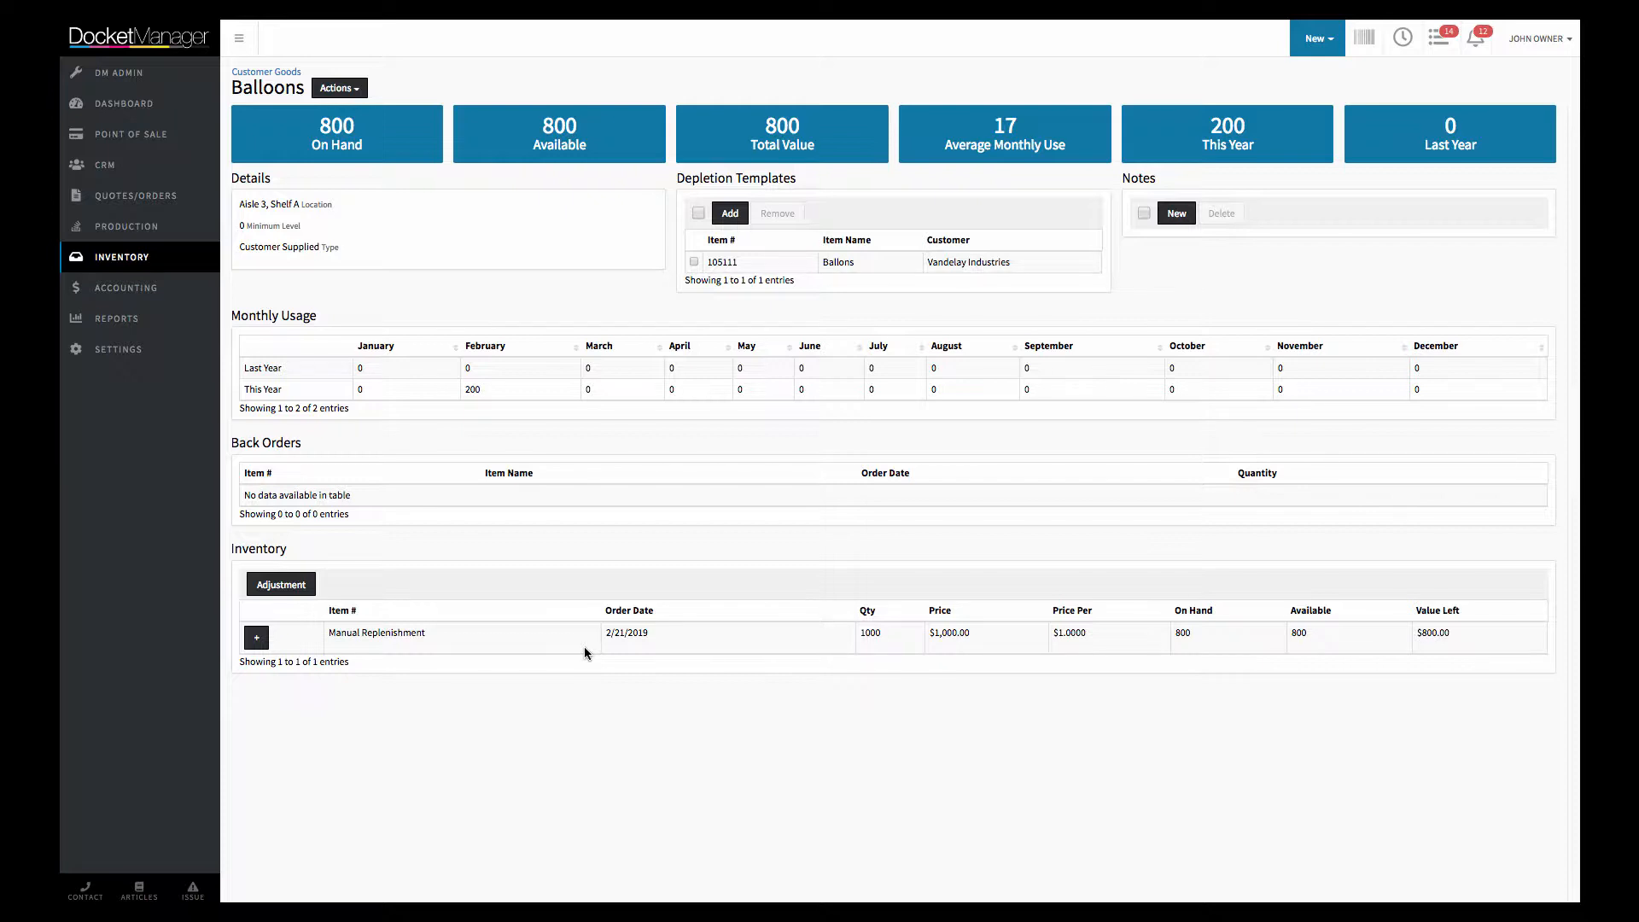
click(257, 638)
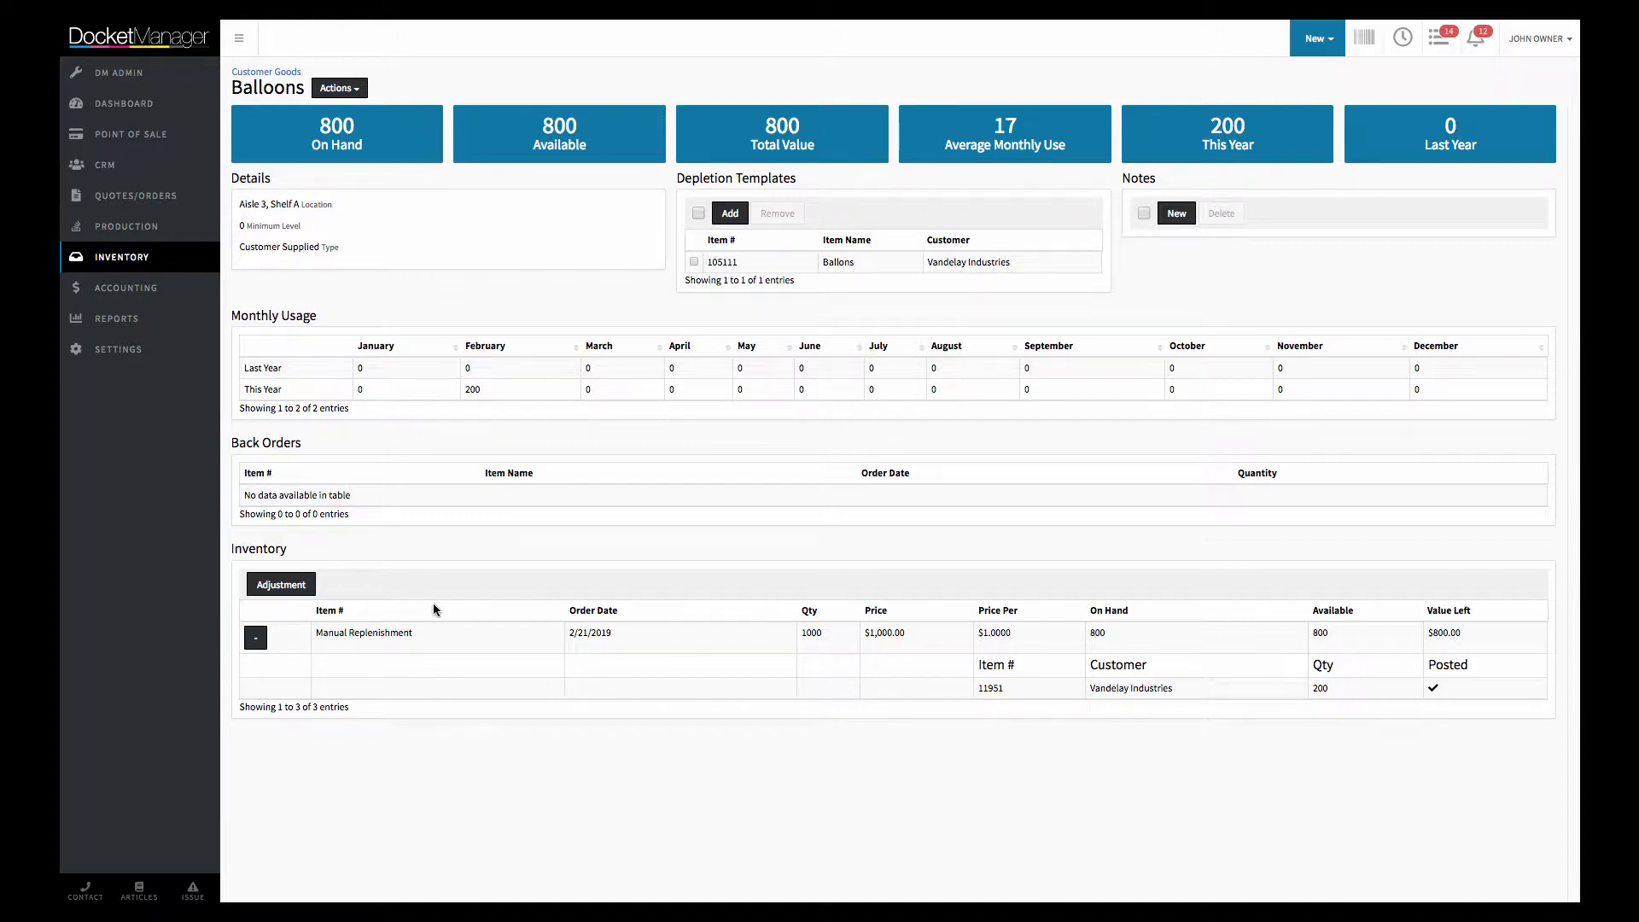
Start a manual replenishment of Balloons with a quantity of 100, cancel it, and check the Price Per value in the inventory list
click(351, 93)
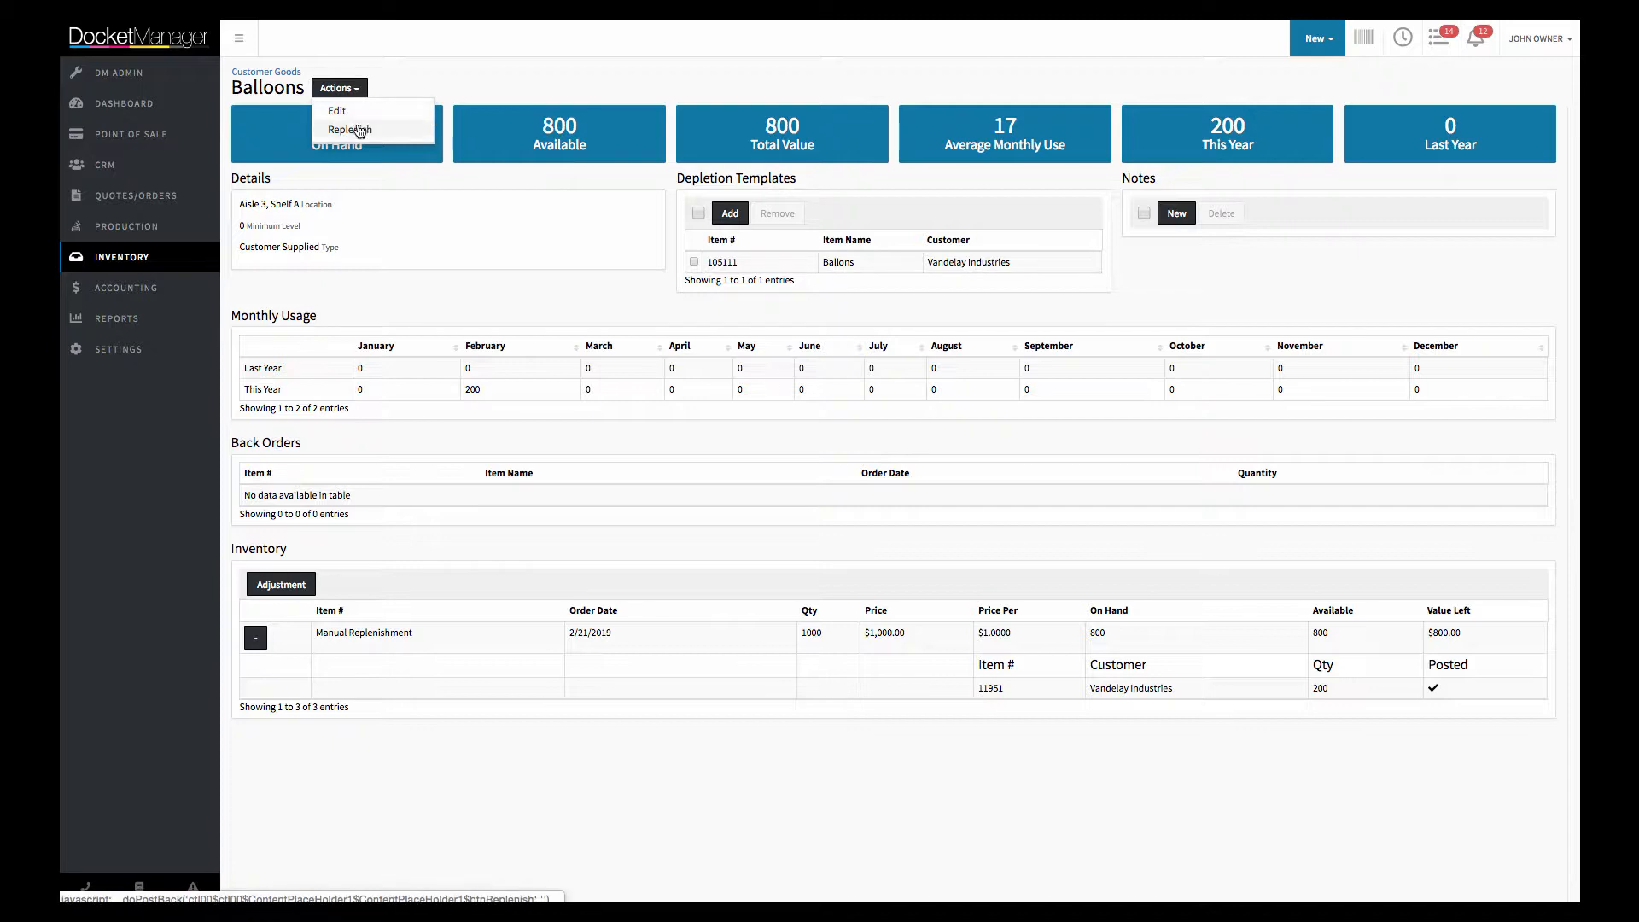
click(359, 132)
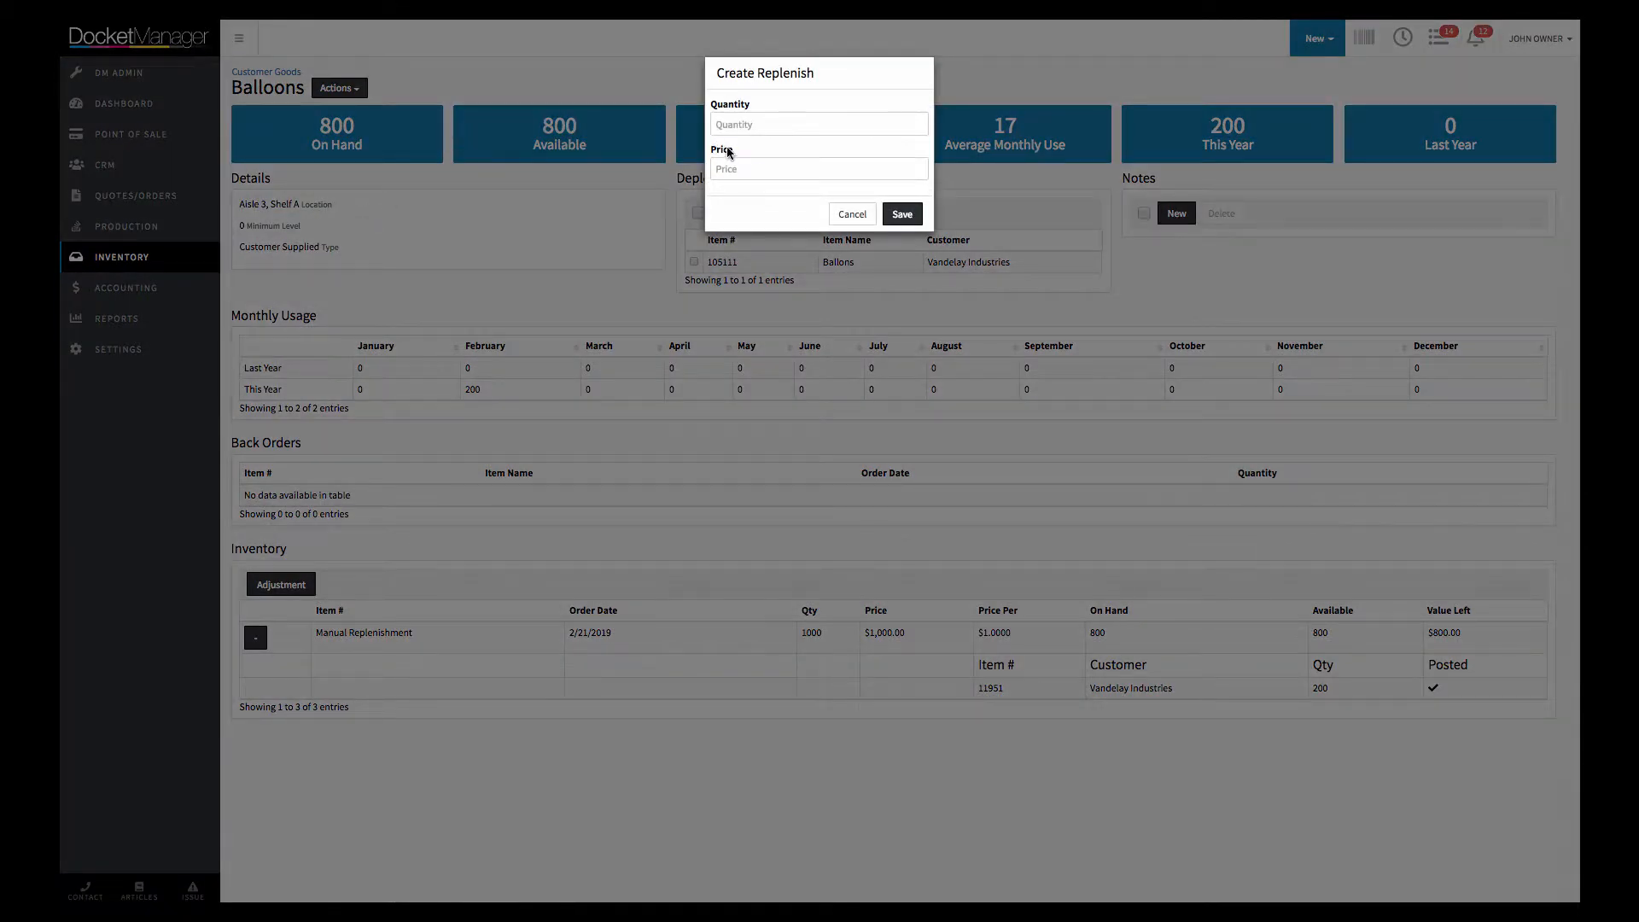
click(748, 132)
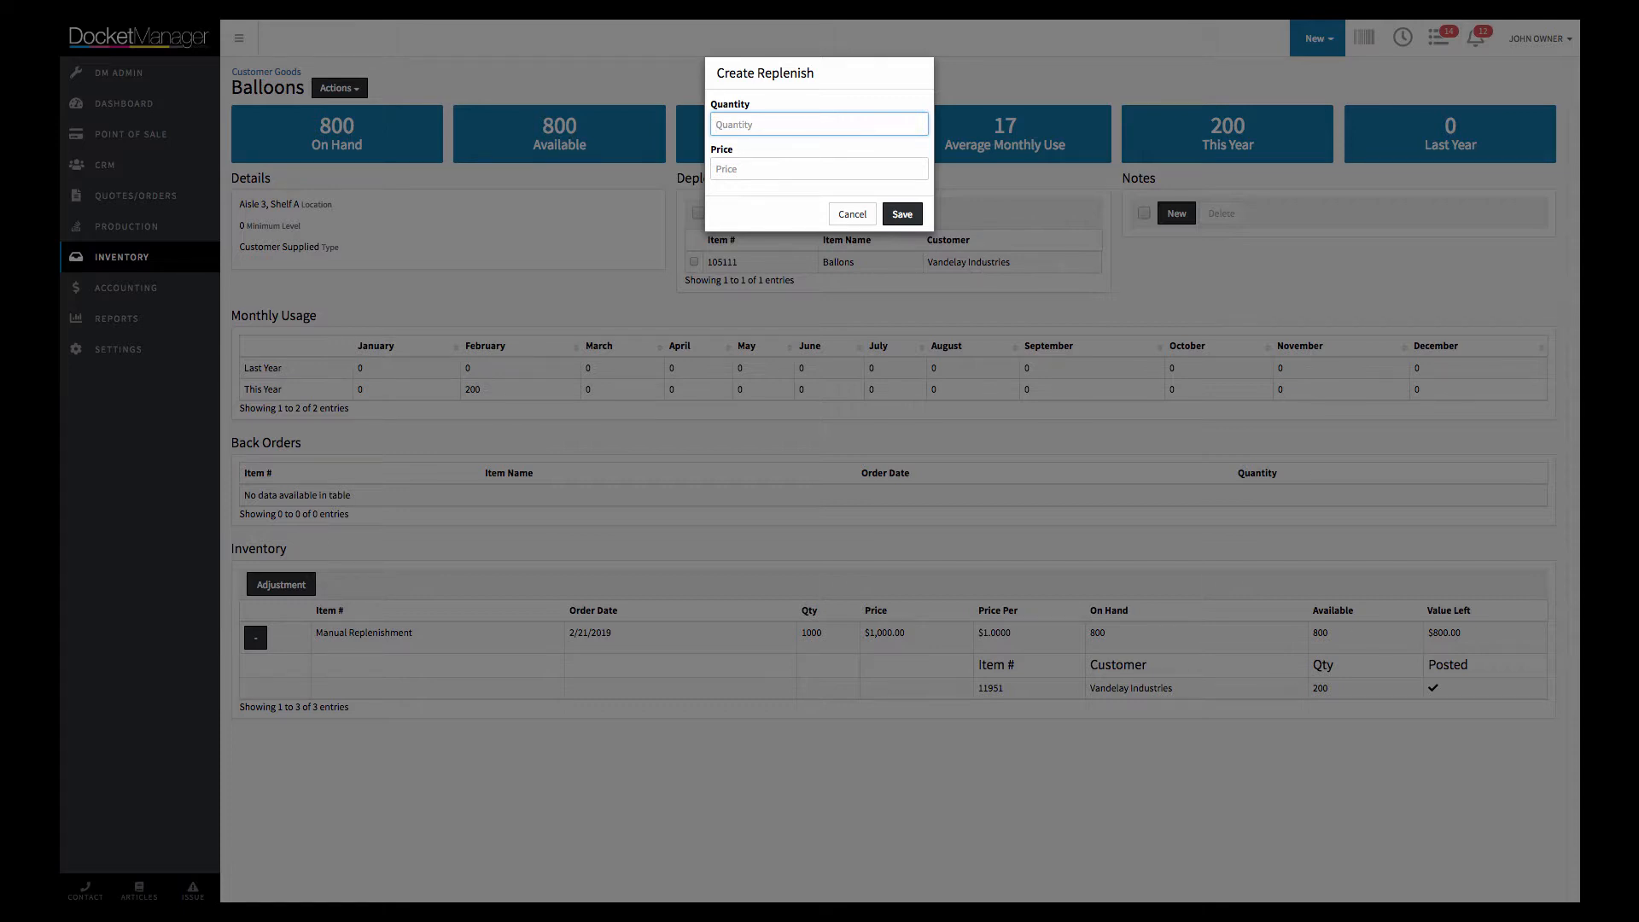
text(100)
click(852, 214)
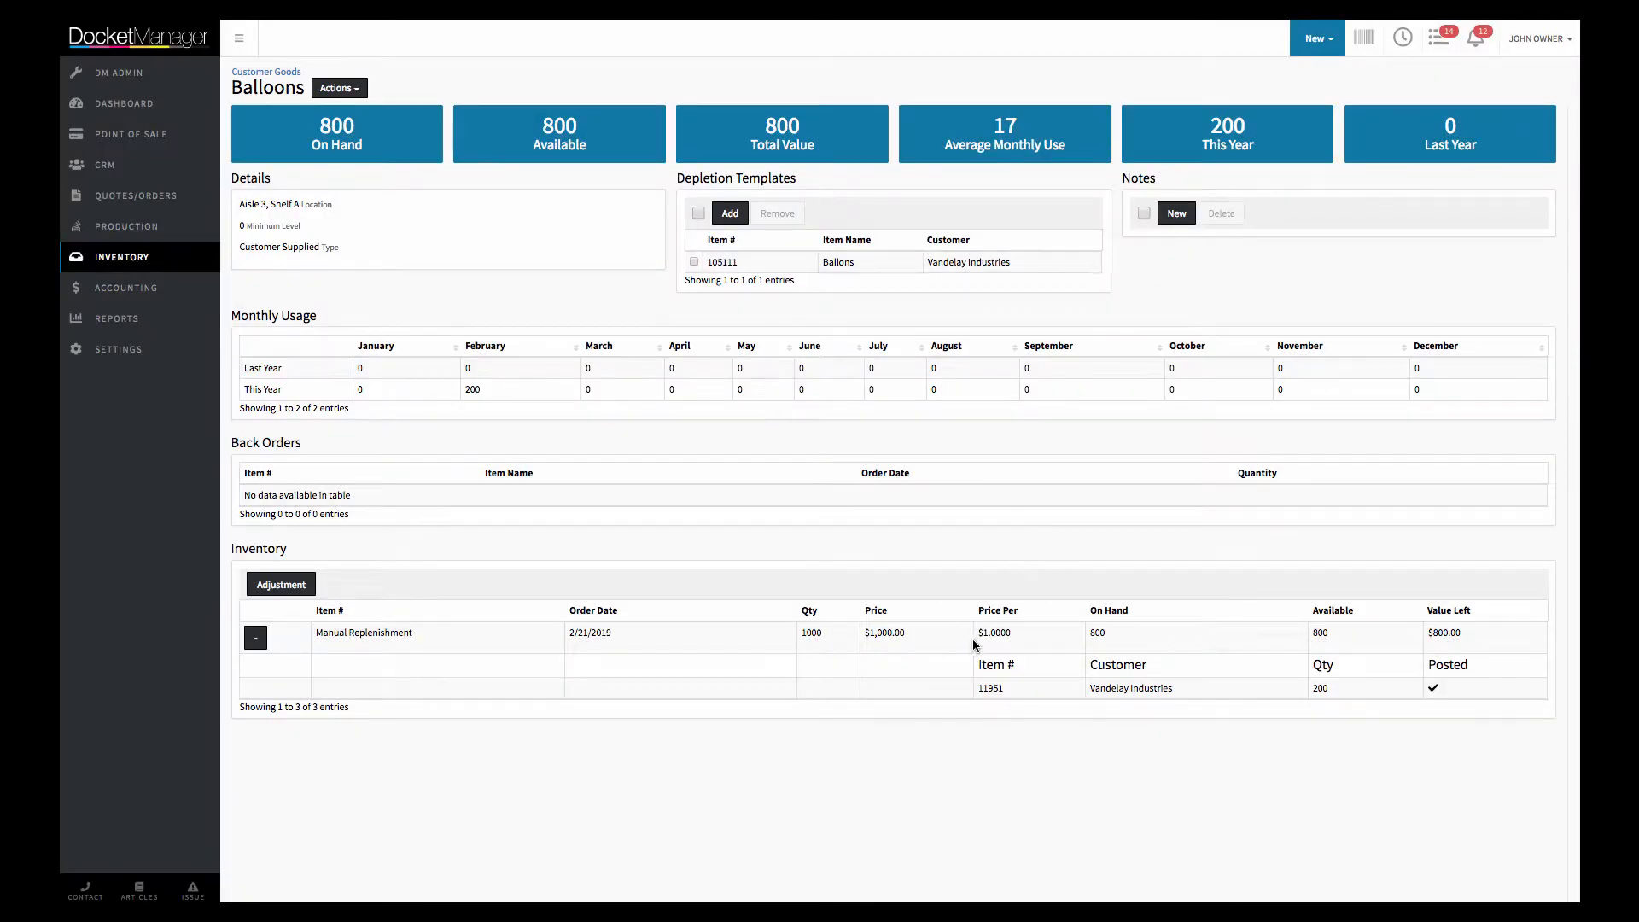
drag(981, 633, 1006, 634)
In the Vandelay Industries order dated 2/21/2019, insert the Business Card - Full Color good as a replenishment, with the customer filters cleared
click(128, 196)
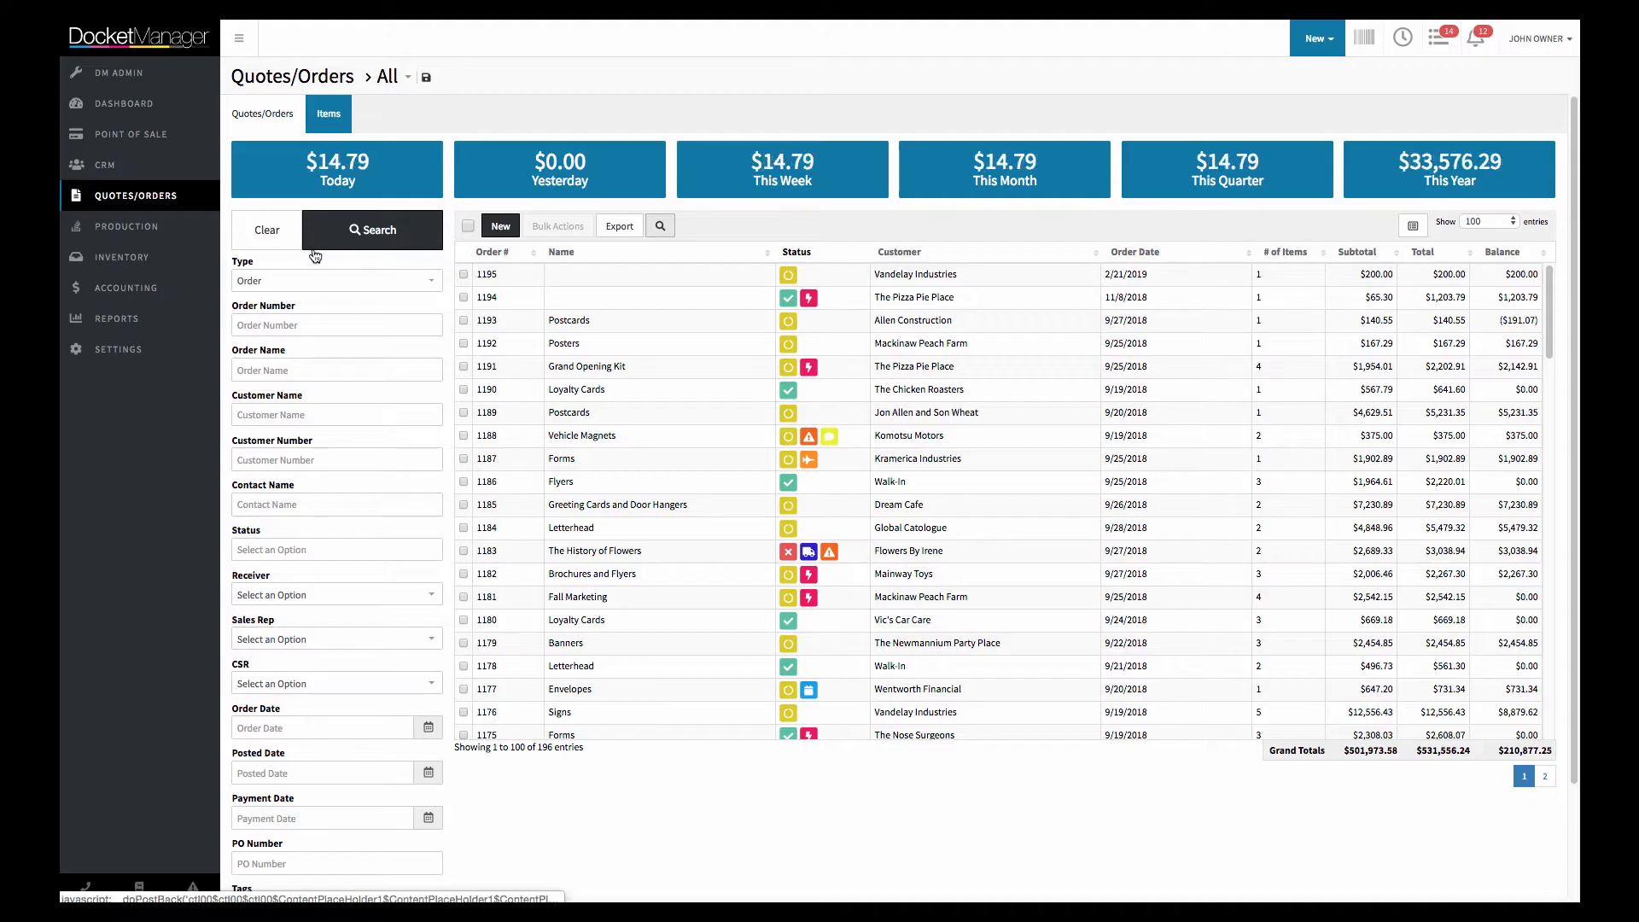
click(499, 281)
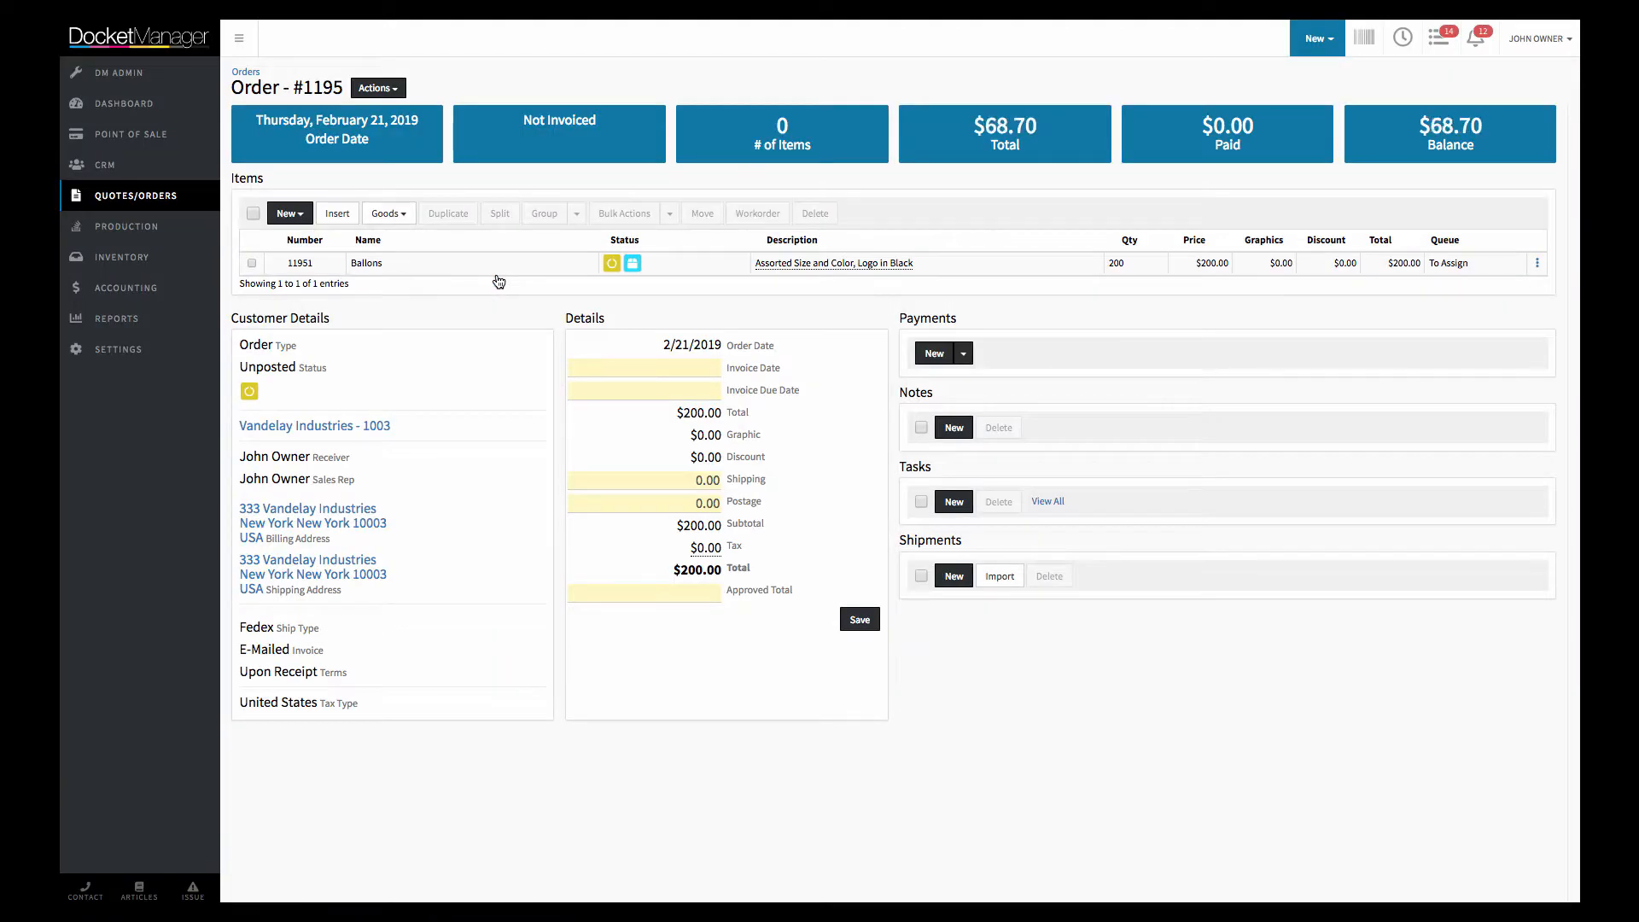
click(389, 213)
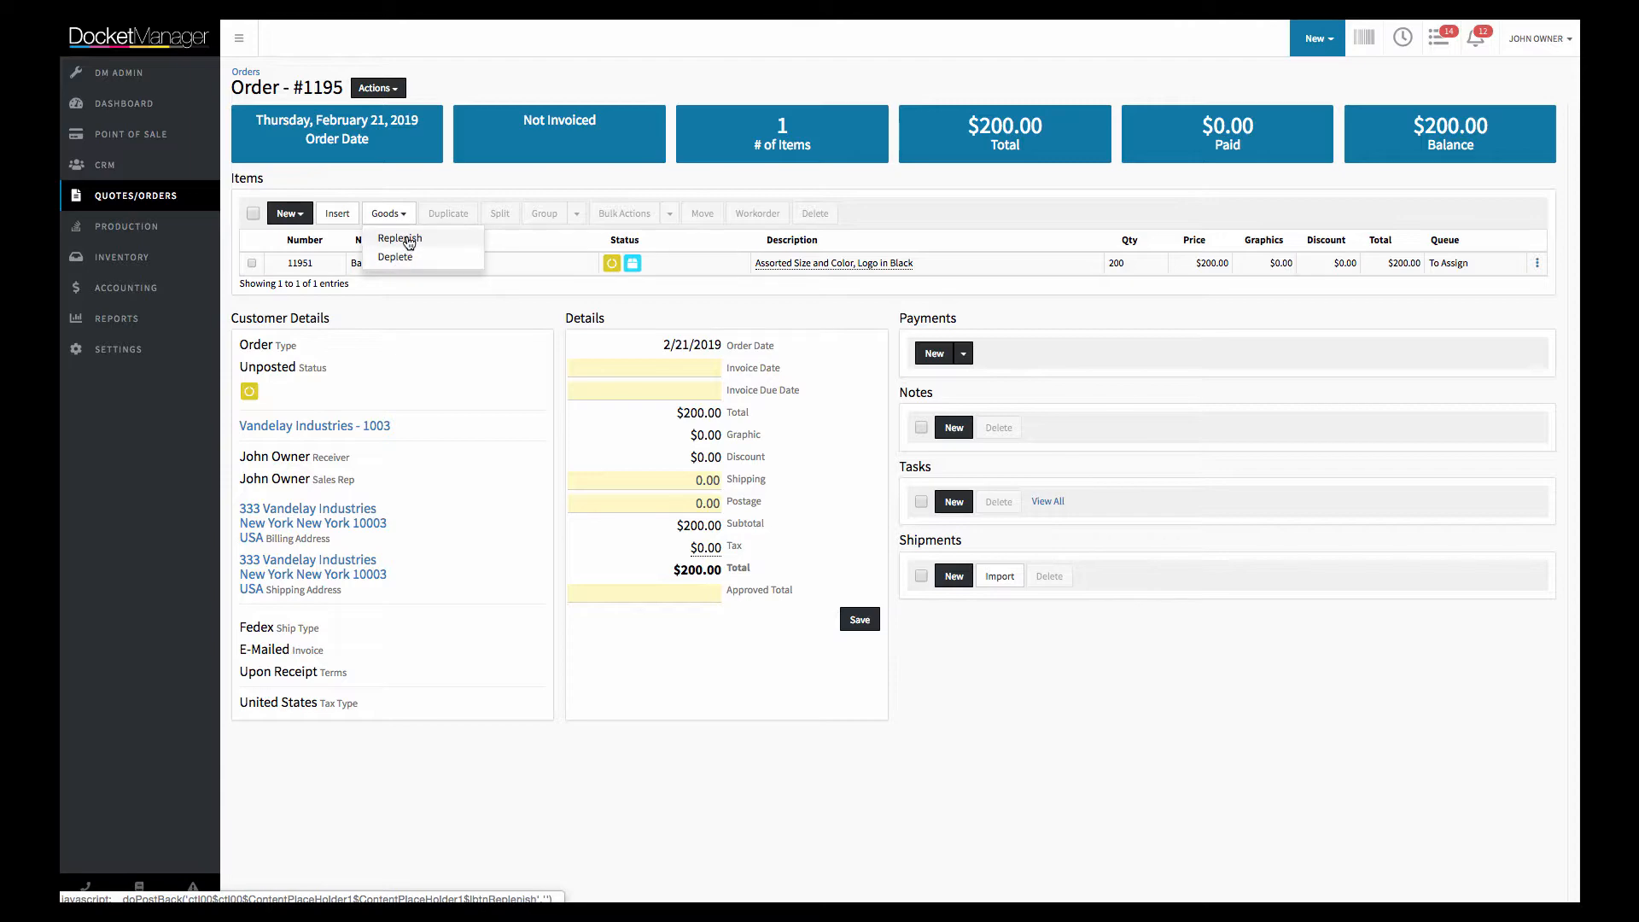
click(407, 240)
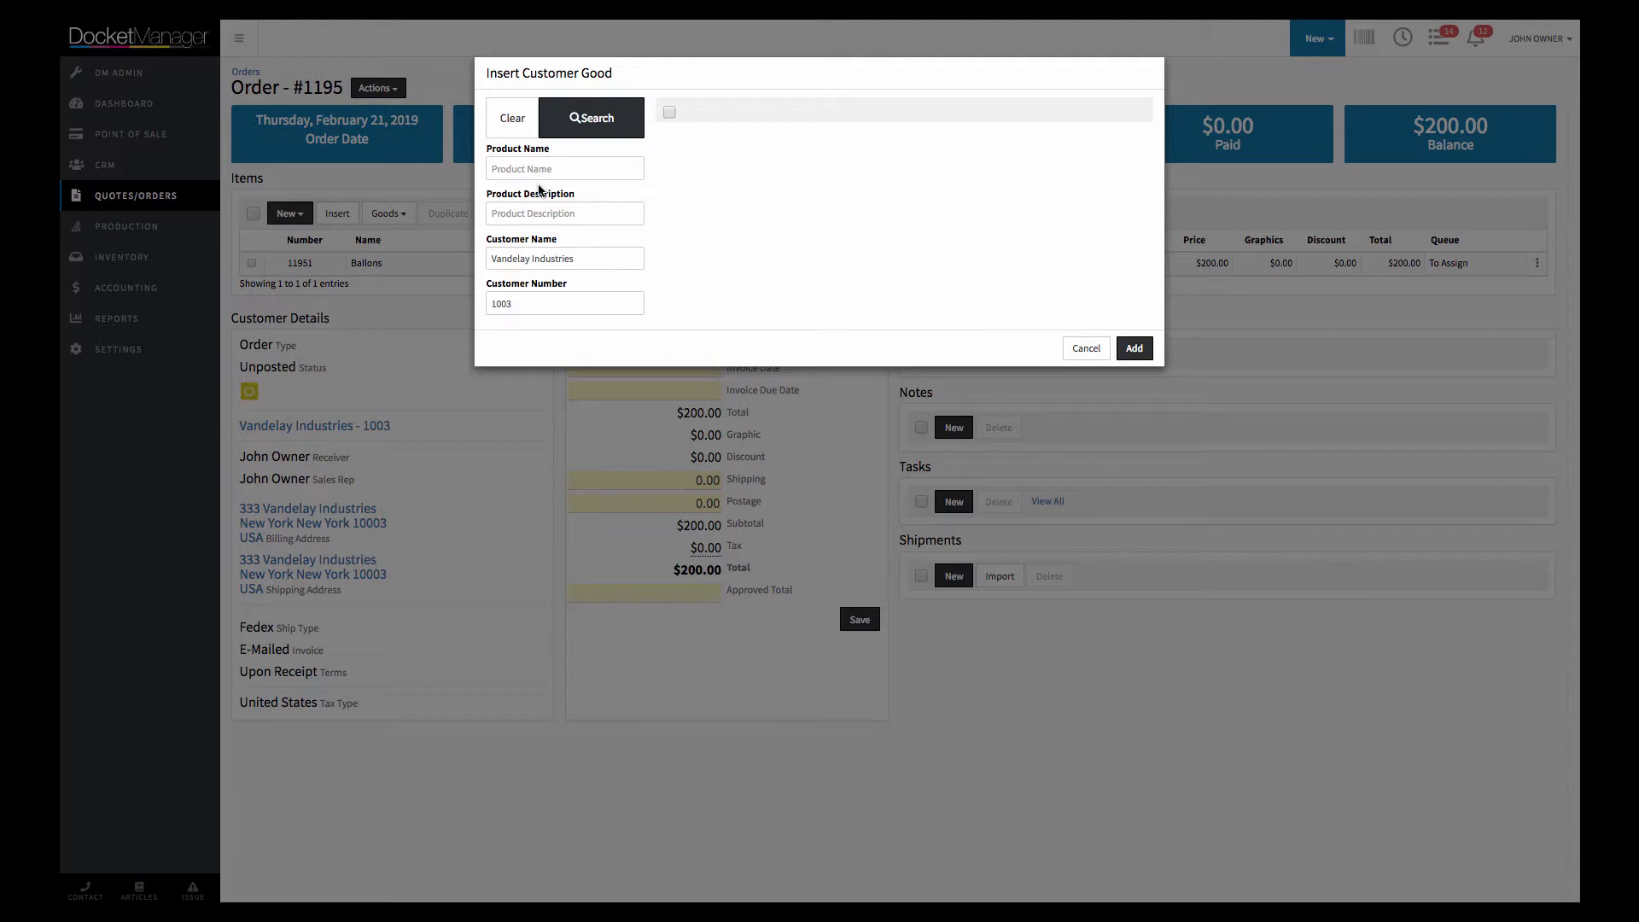
click(511, 122)
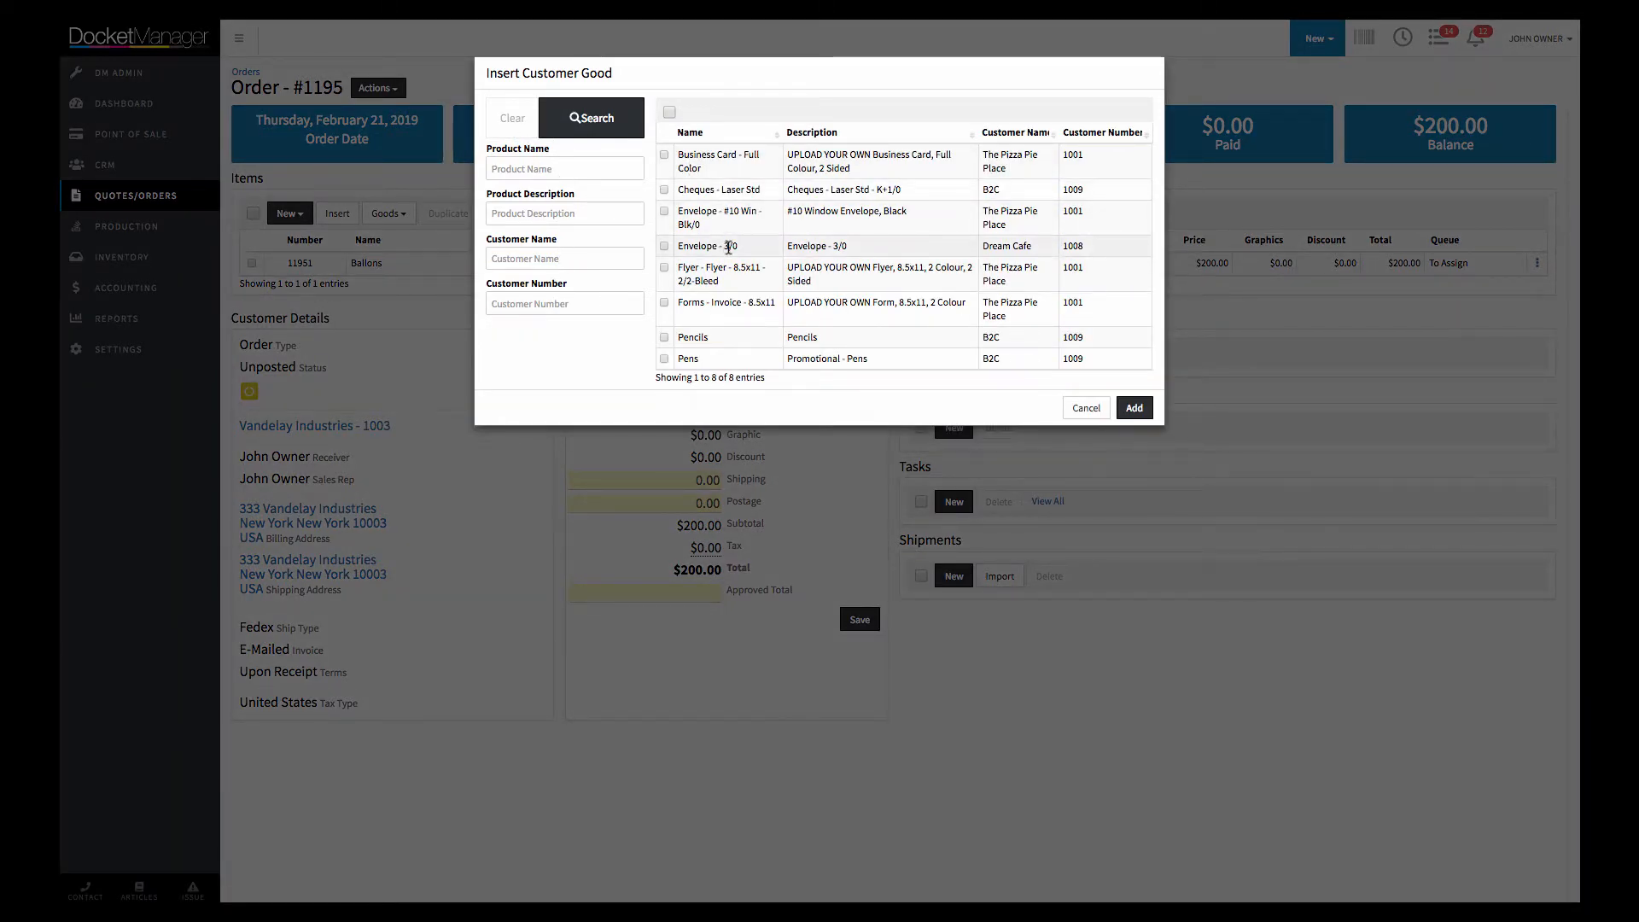
click(665, 154)
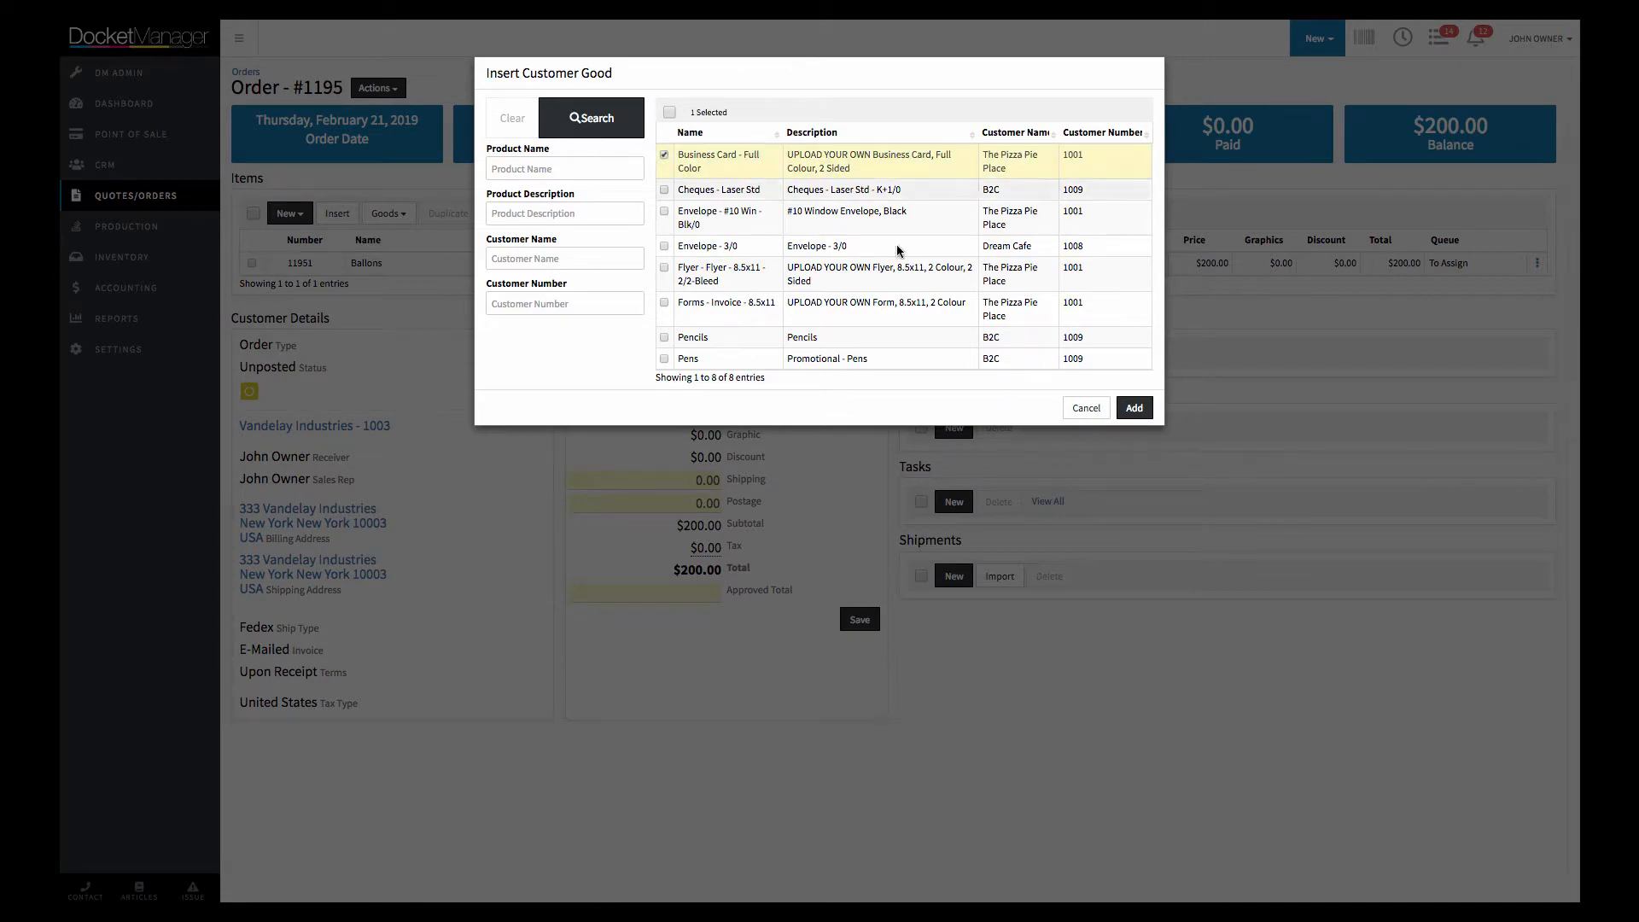
click(1134, 407)
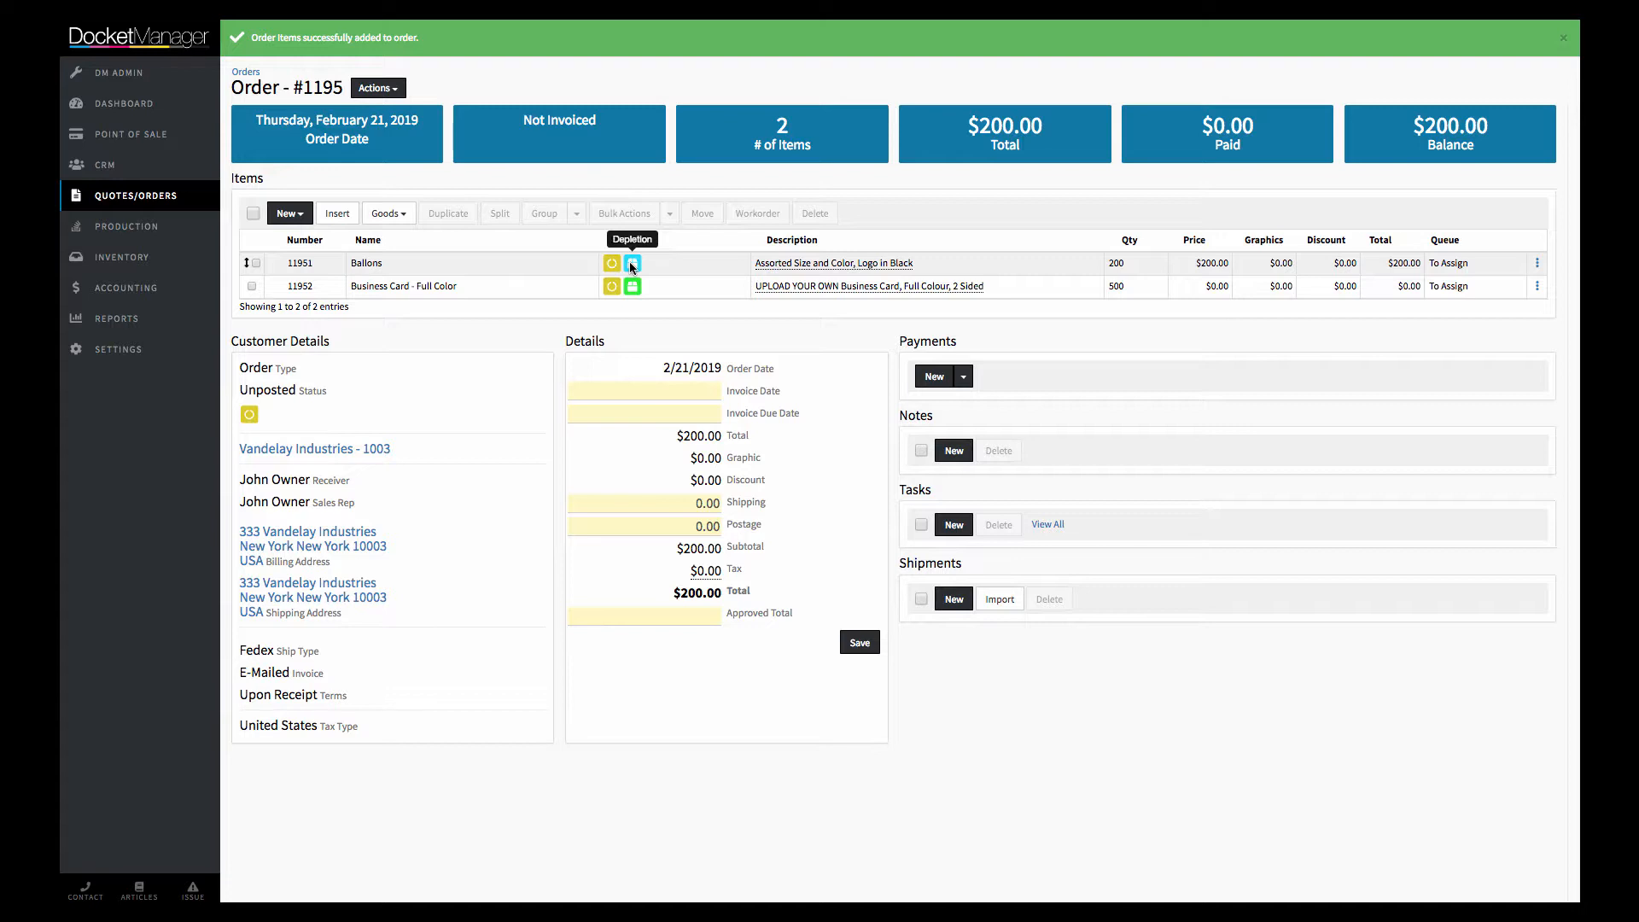
View the order's goods actions, and open the Ballons order item to check its customer good details
click(403, 218)
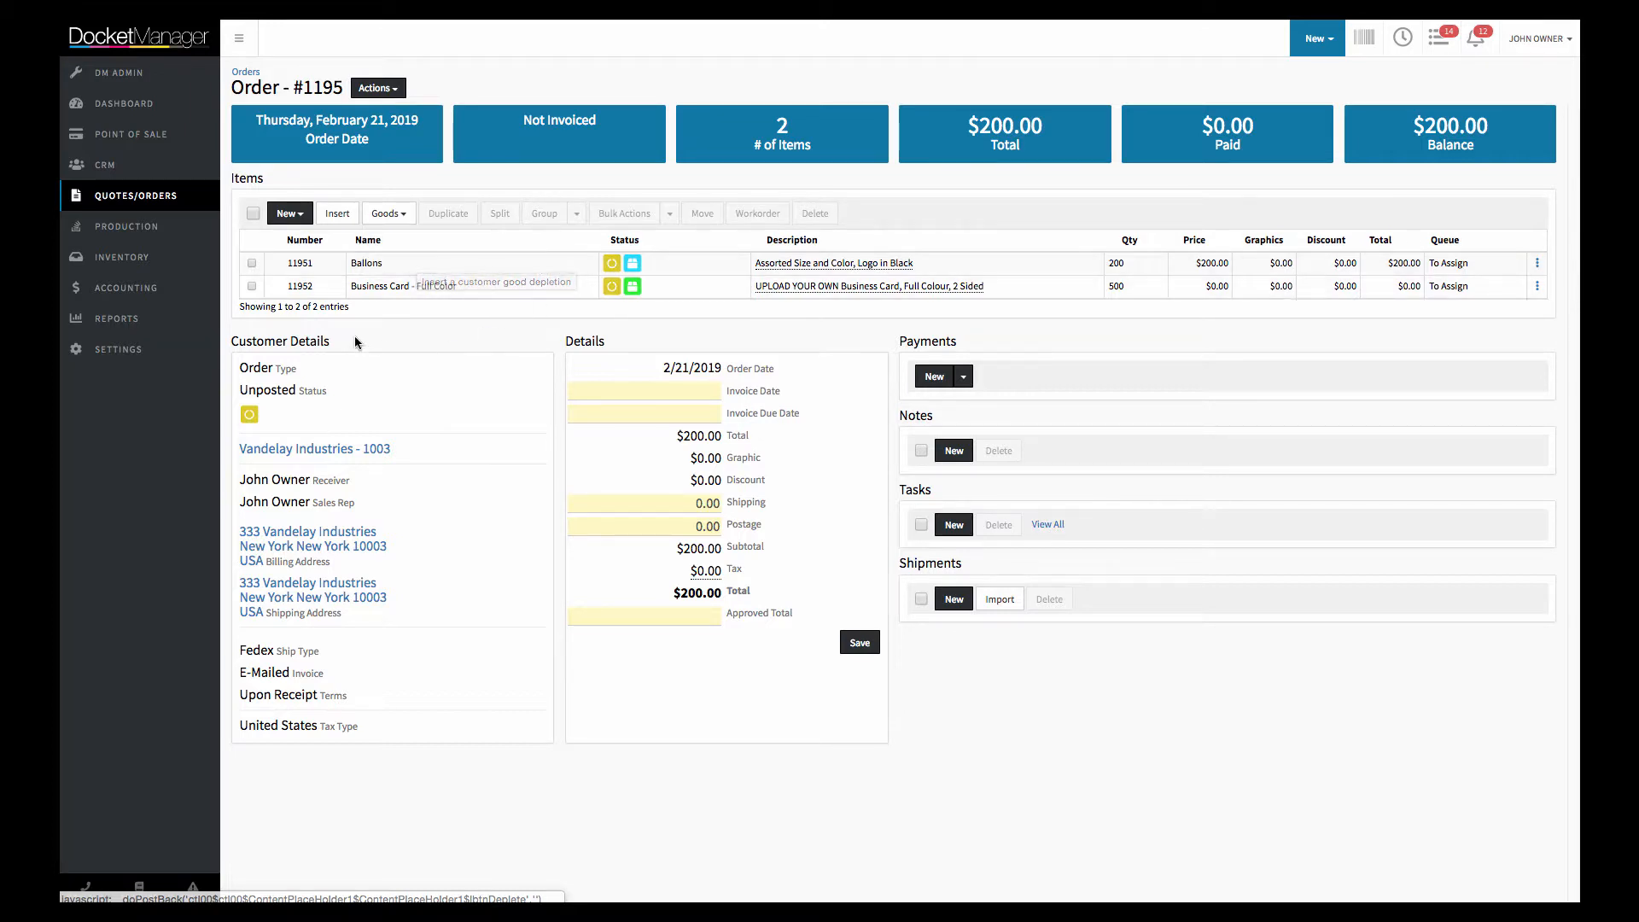
click(319, 270)
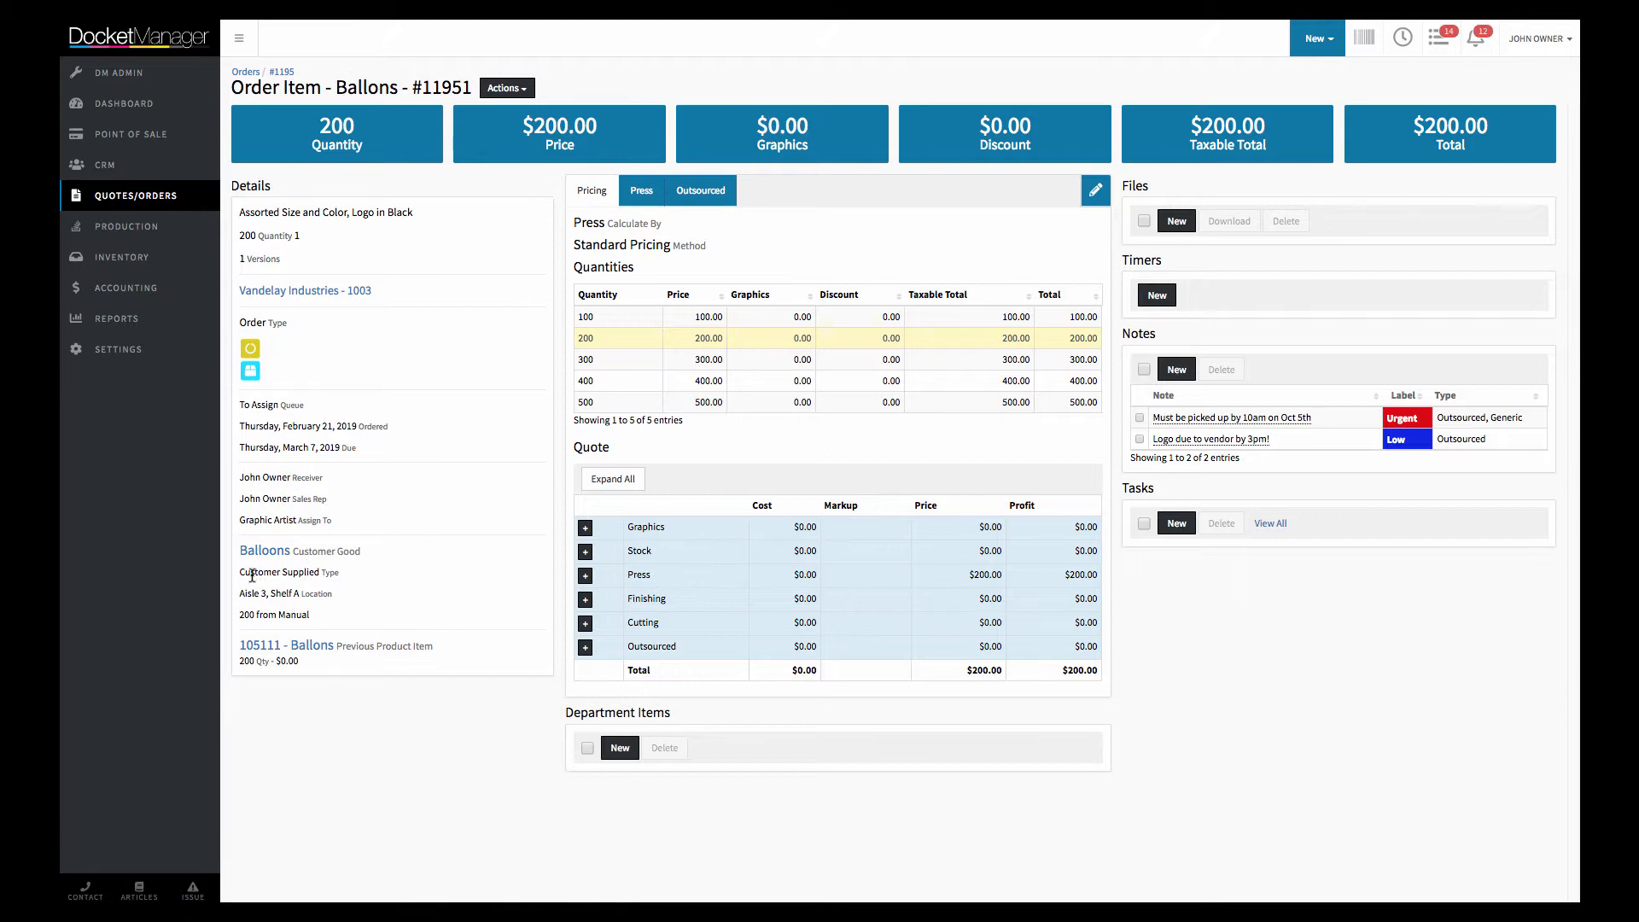
drag(252, 576, 299, 573)
Open the Ballons item's details in edit mode and view the status options for its customer goods, keeping Pulled
click(1096, 193)
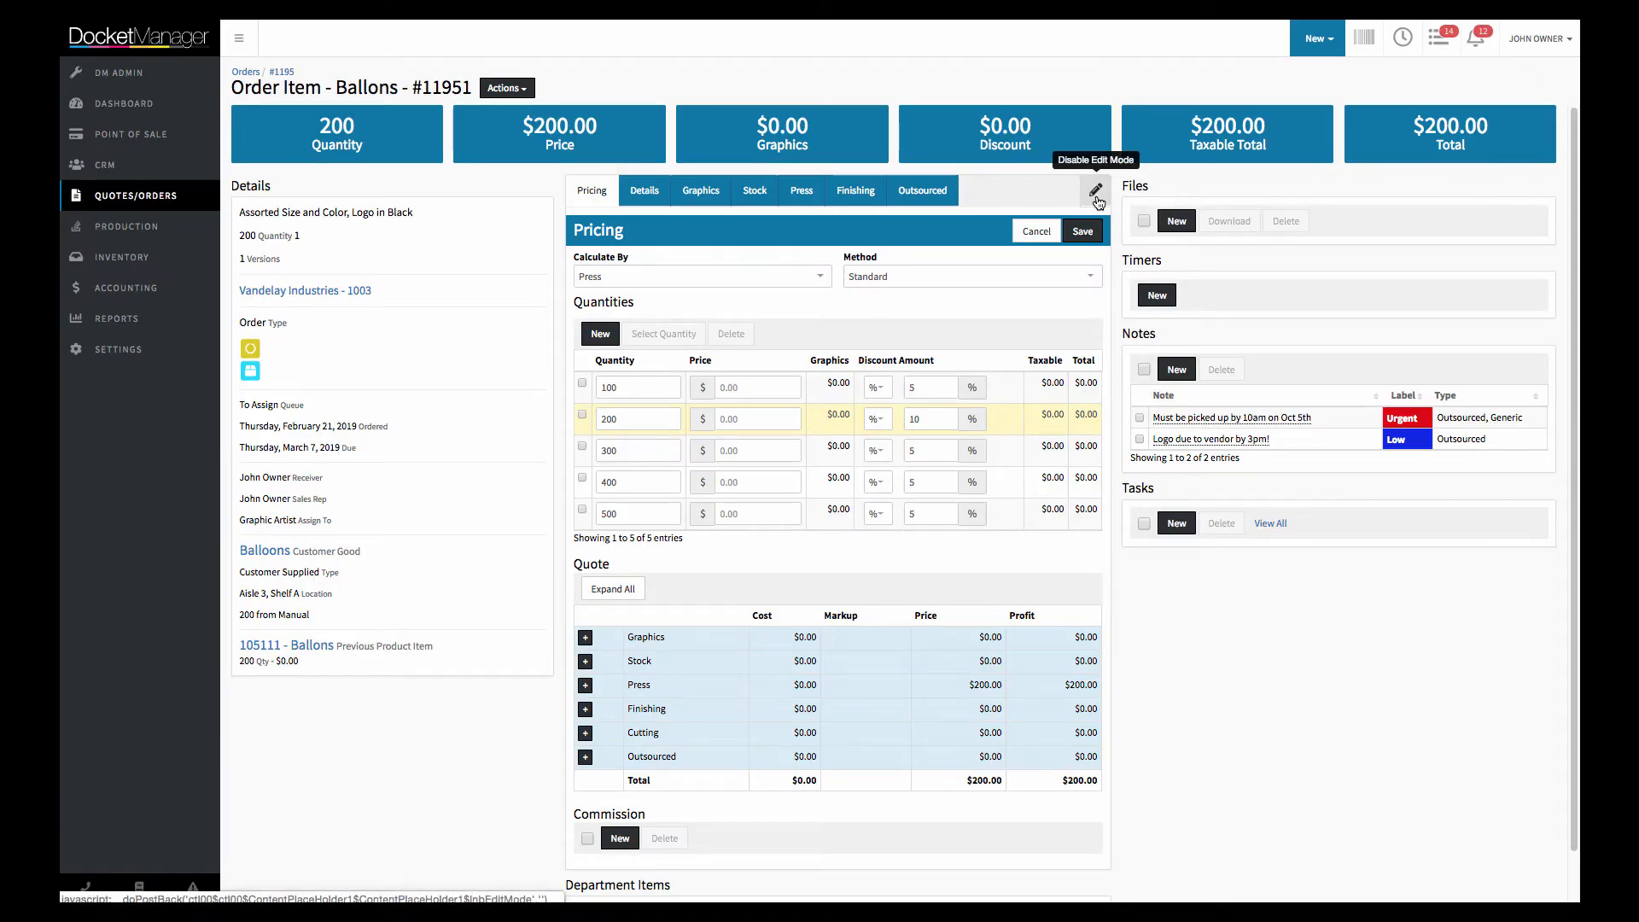
click(646, 193)
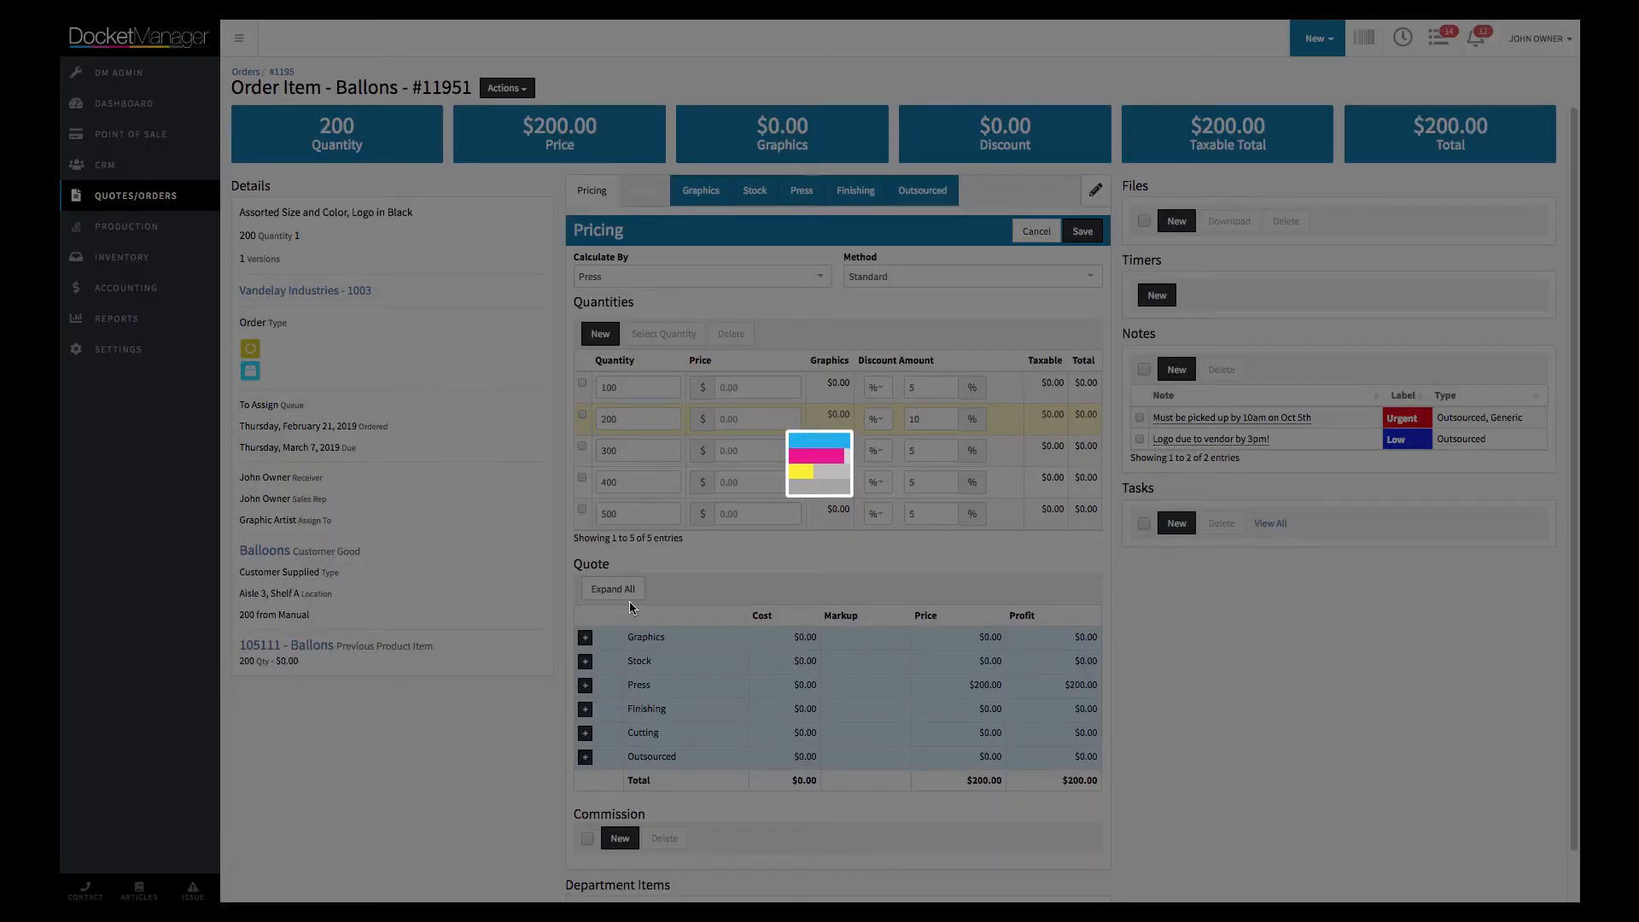
scroll(689, 802, down, 2)
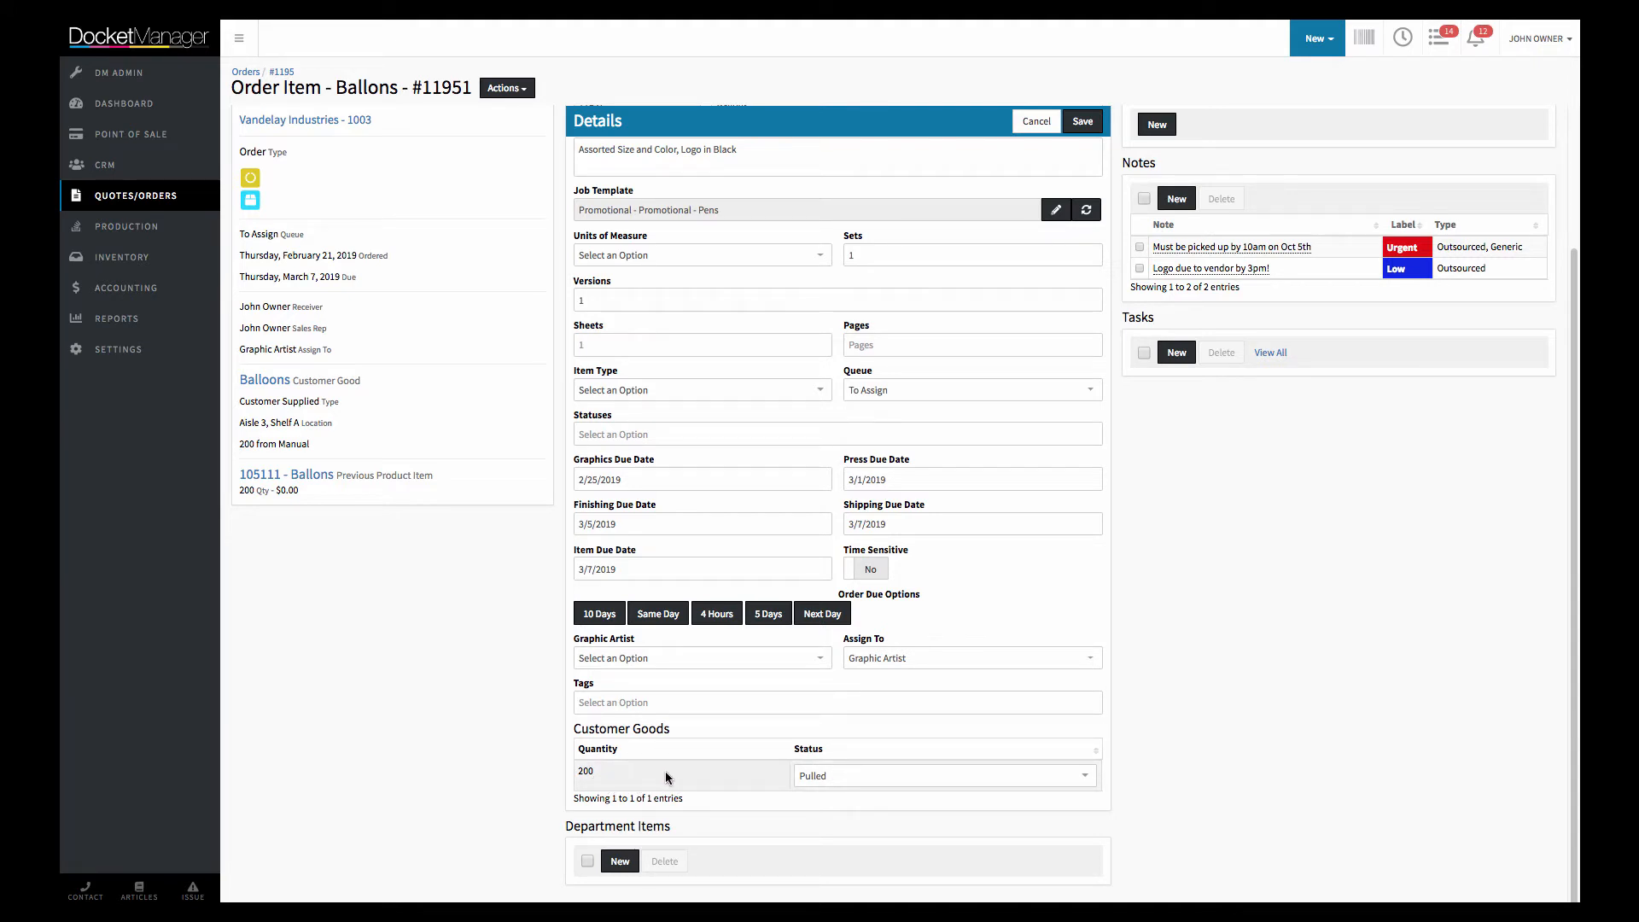
click(824, 788)
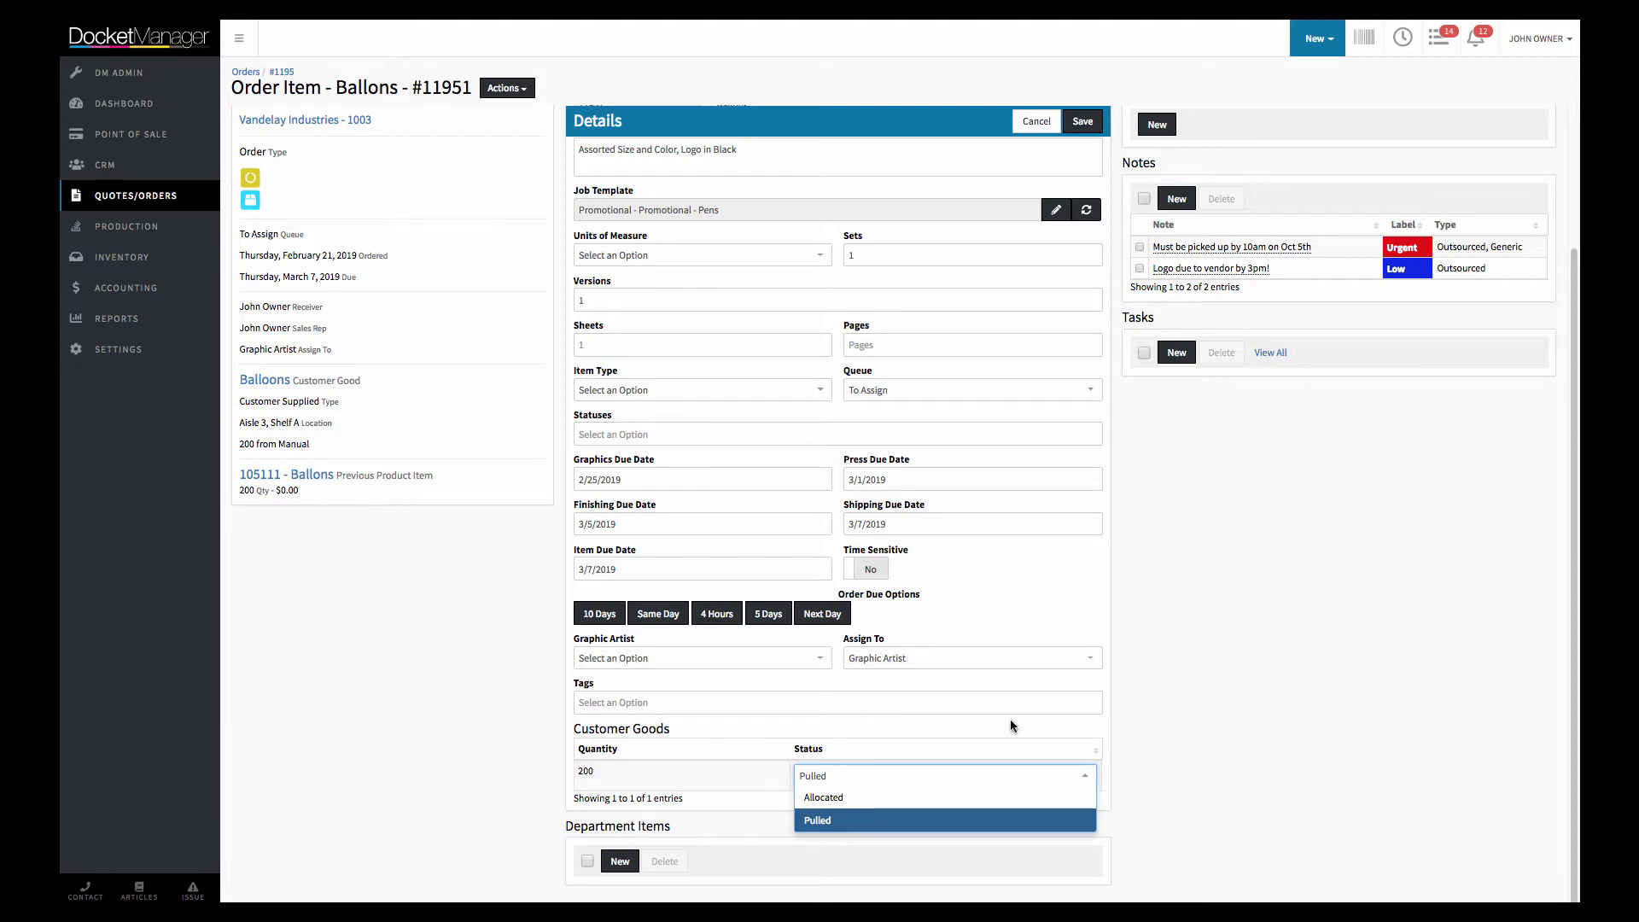
click(1021, 745)
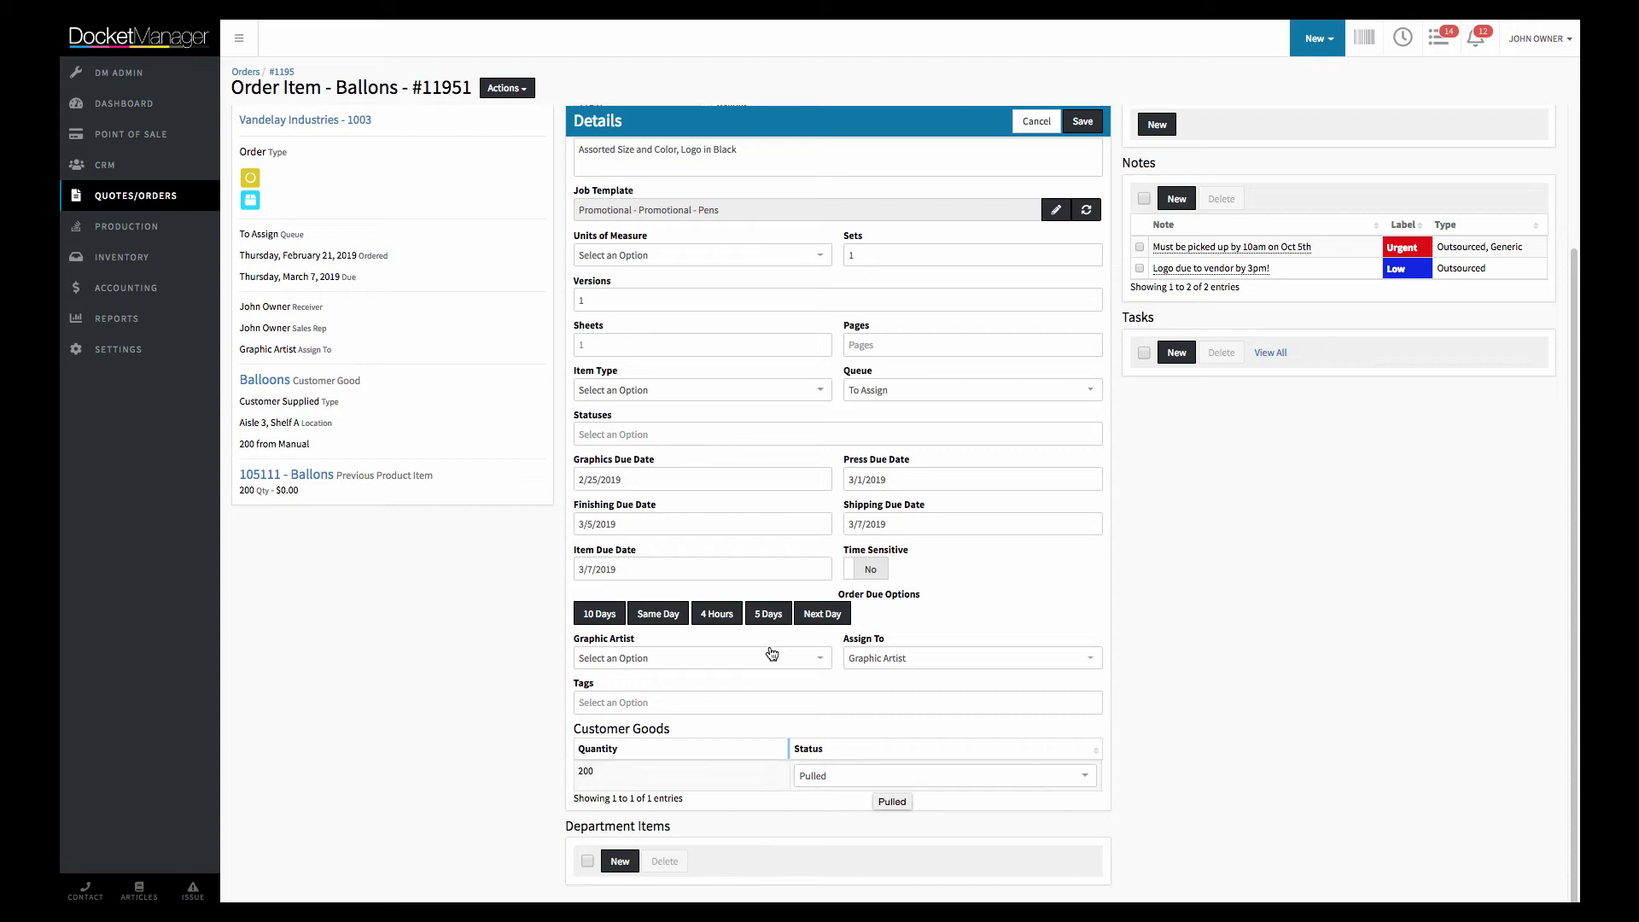
scroll(840, 605, up, 2)
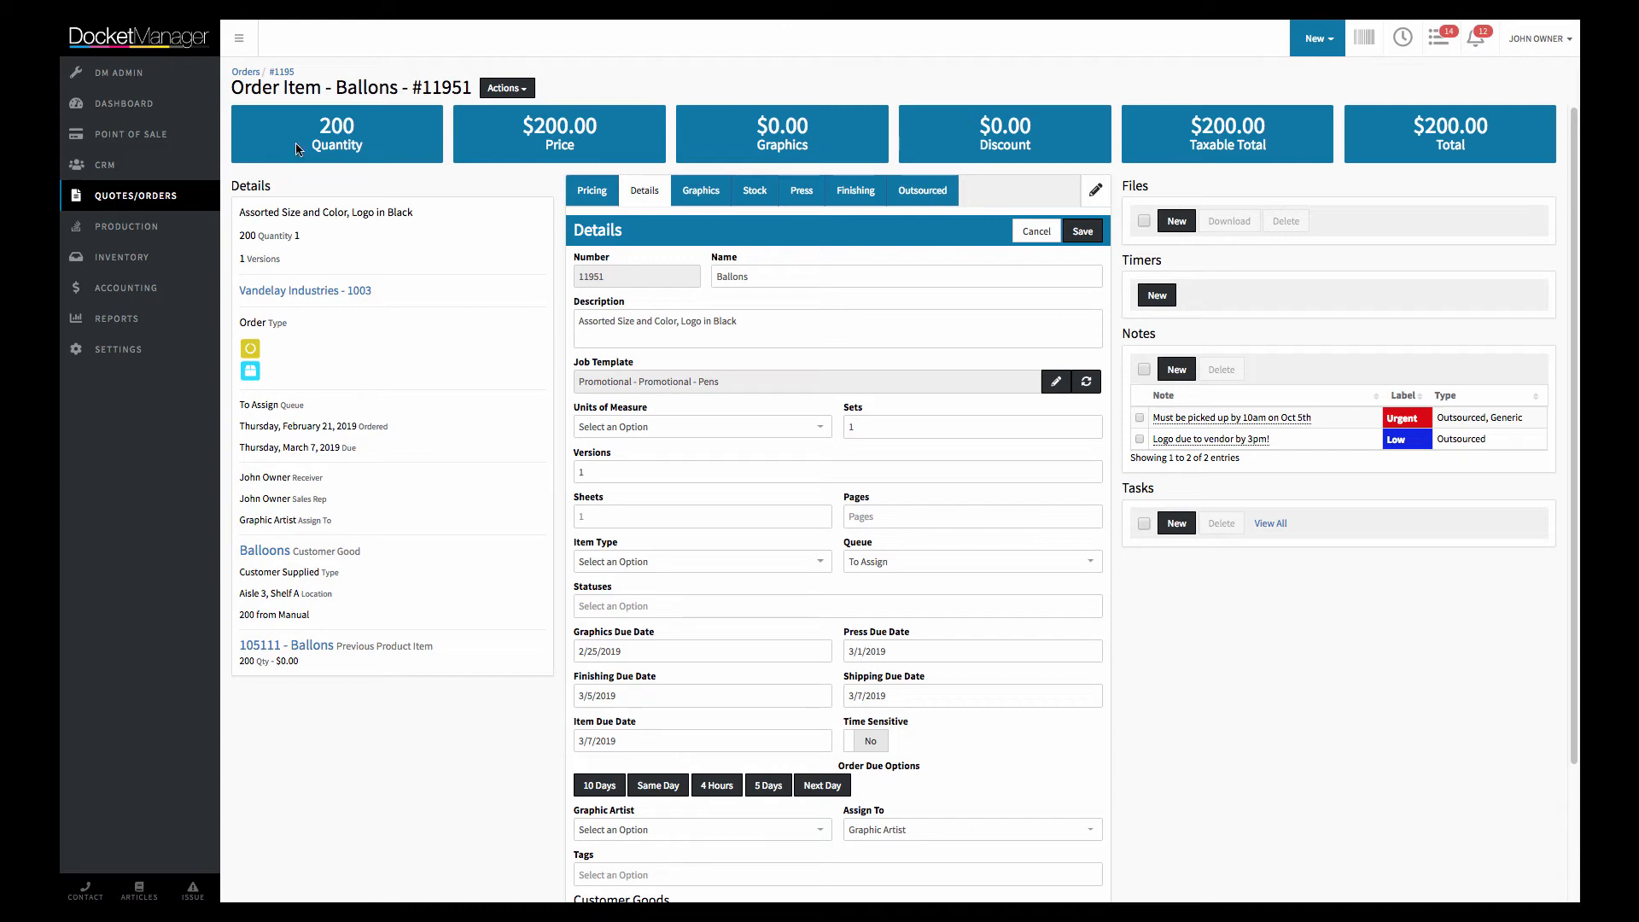
Generate the packing slip for the parent order and check the goods locations listed under both items
click(281, 73)
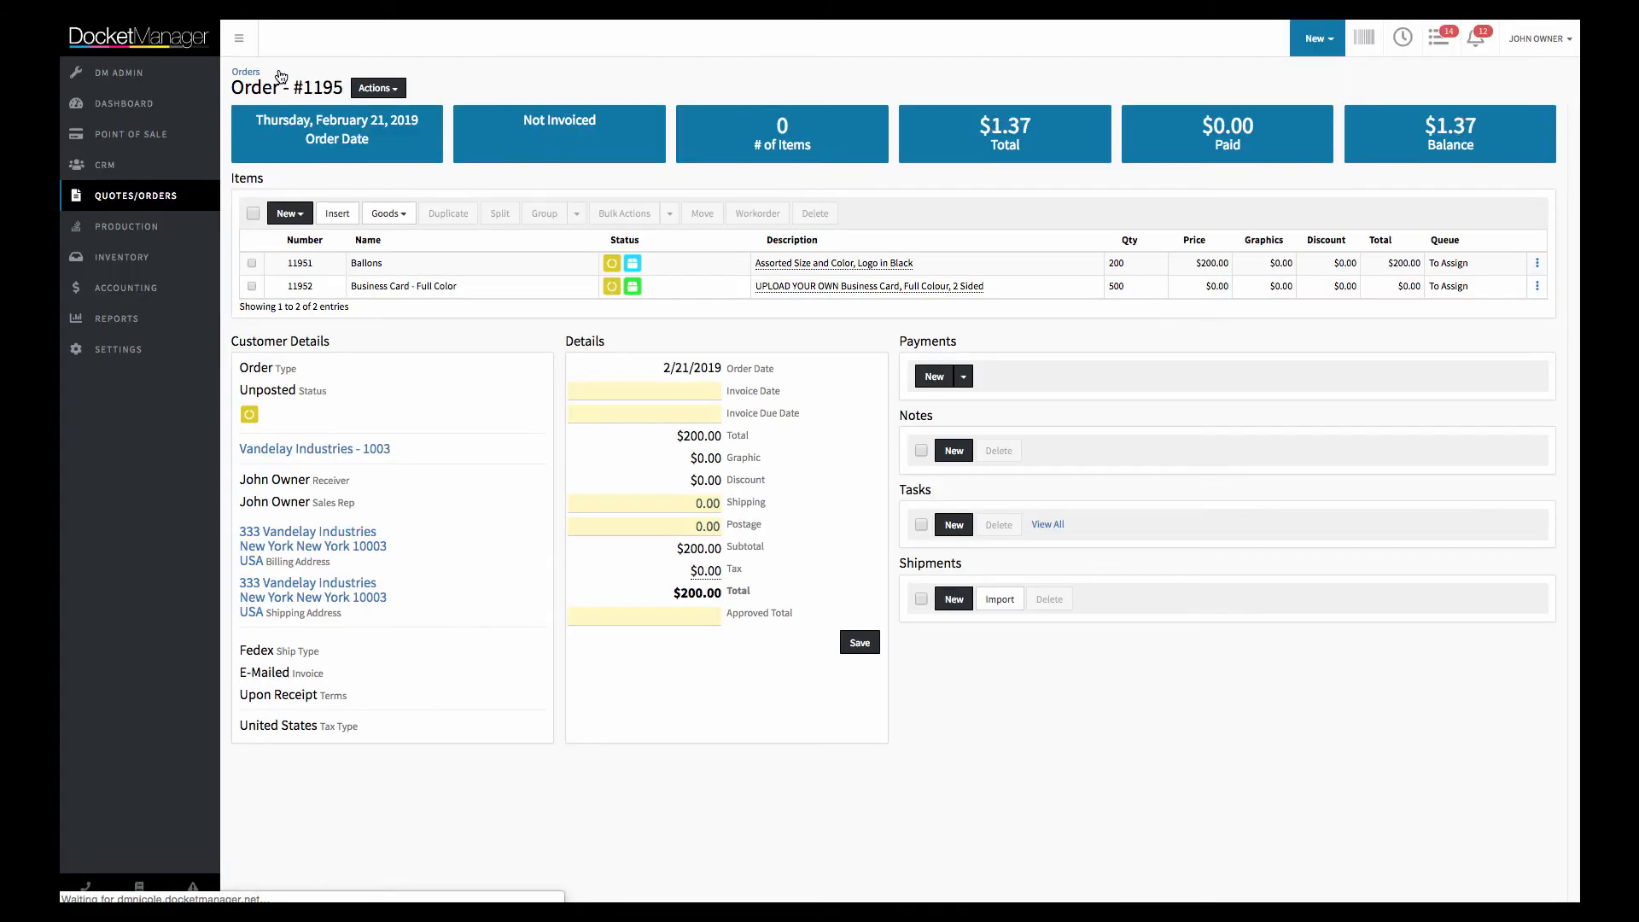
click(379, 88)
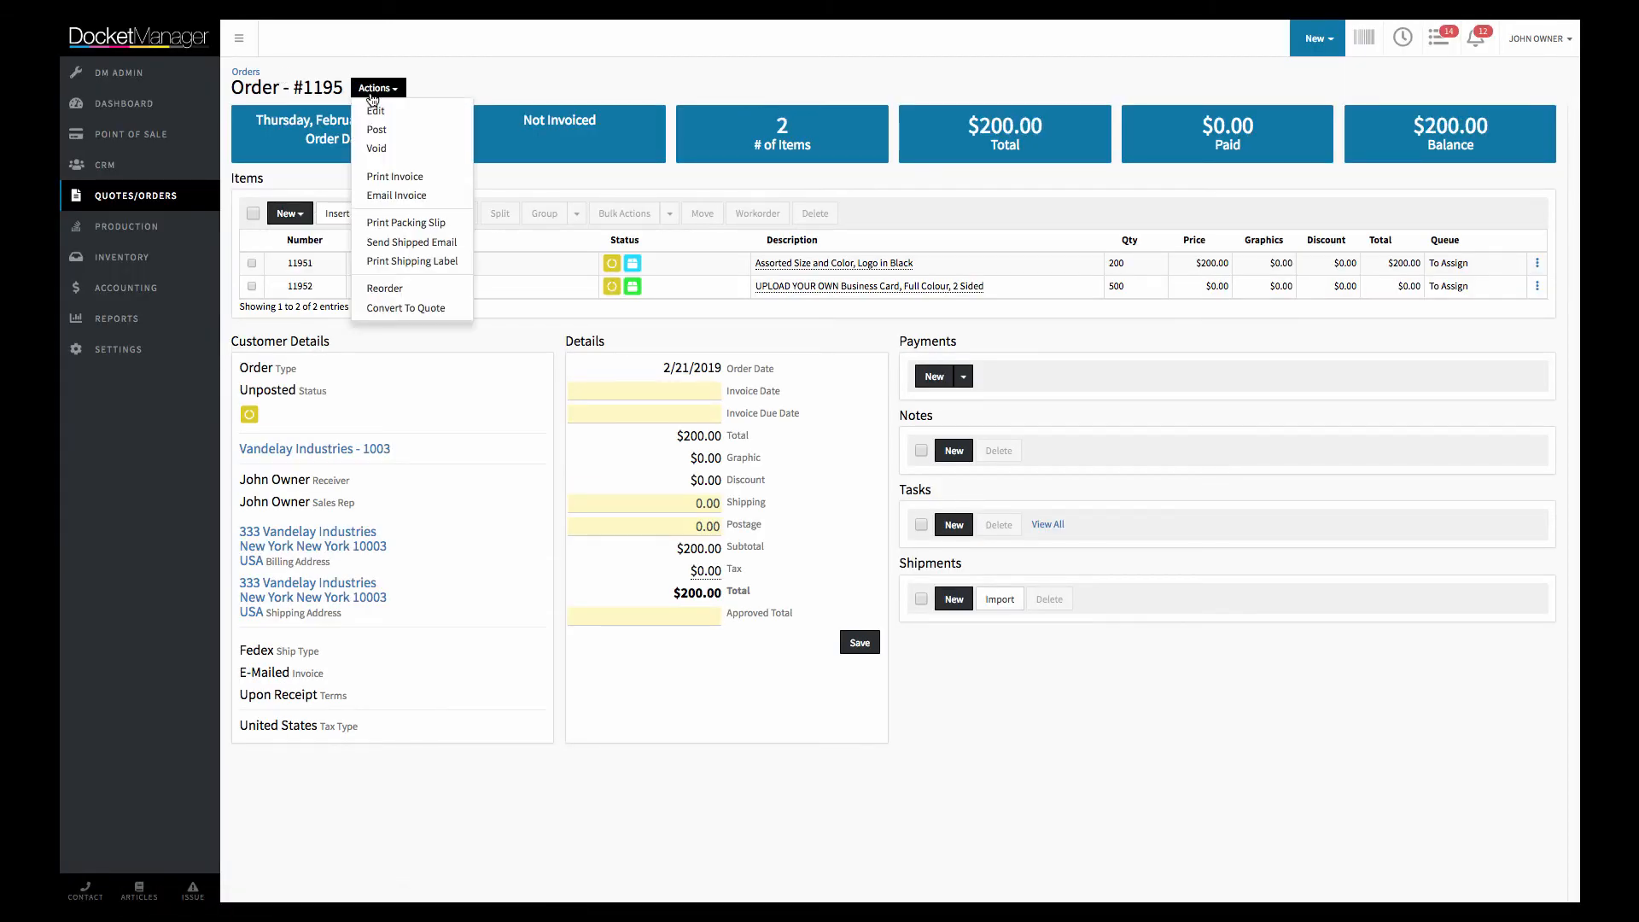
click(424, 205)
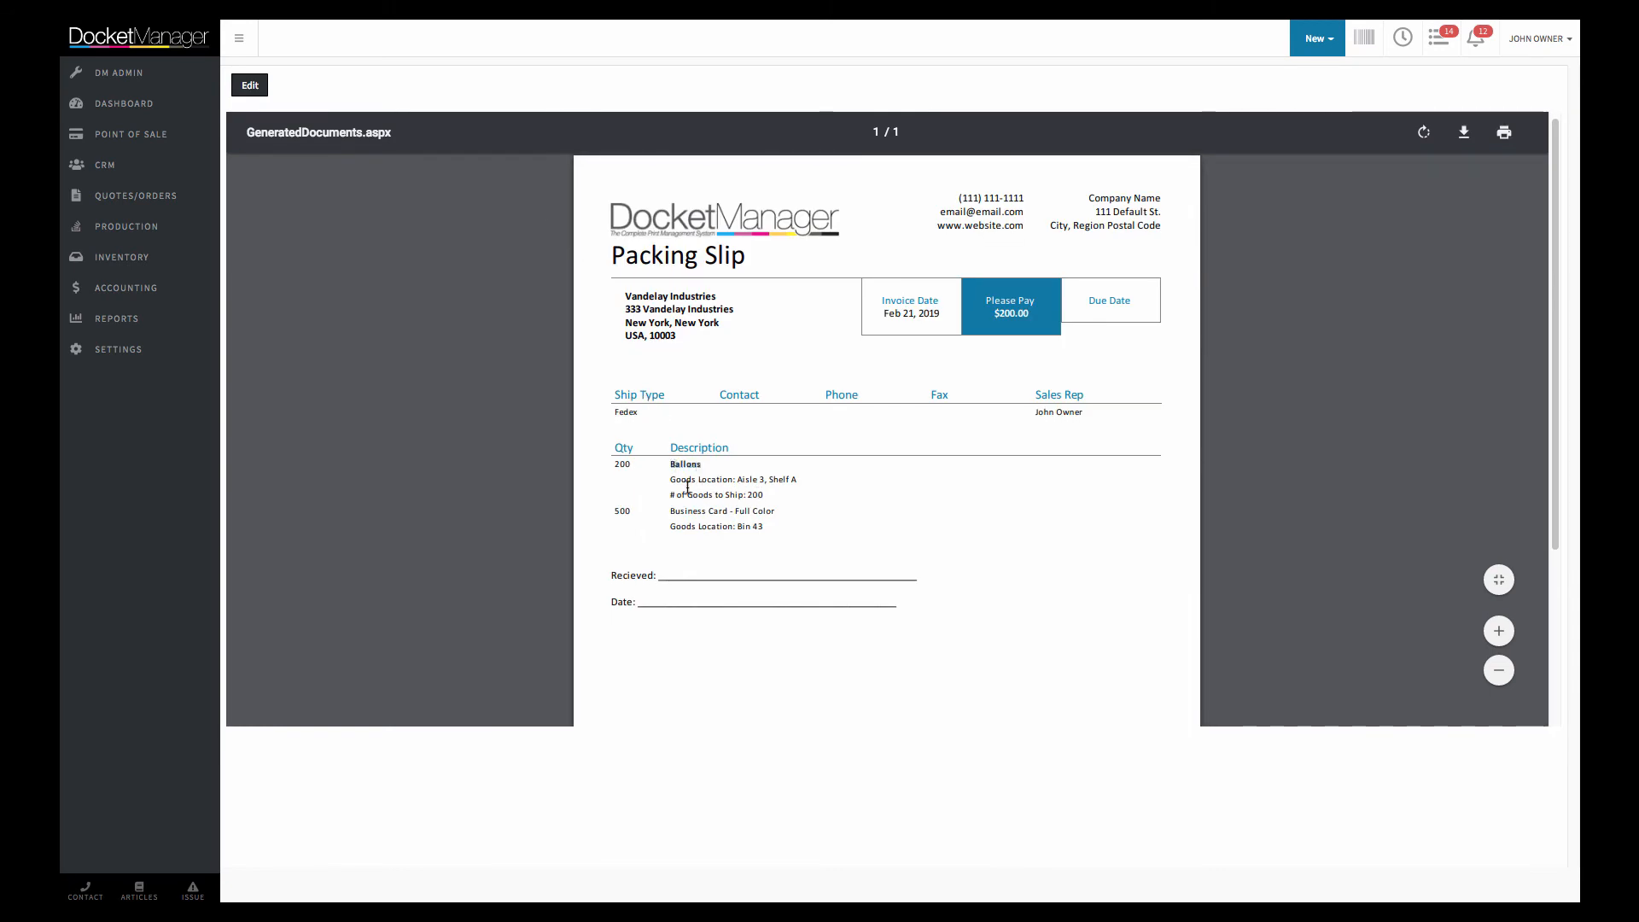
drag(691, 479, 751, 534)
click(682, 515)
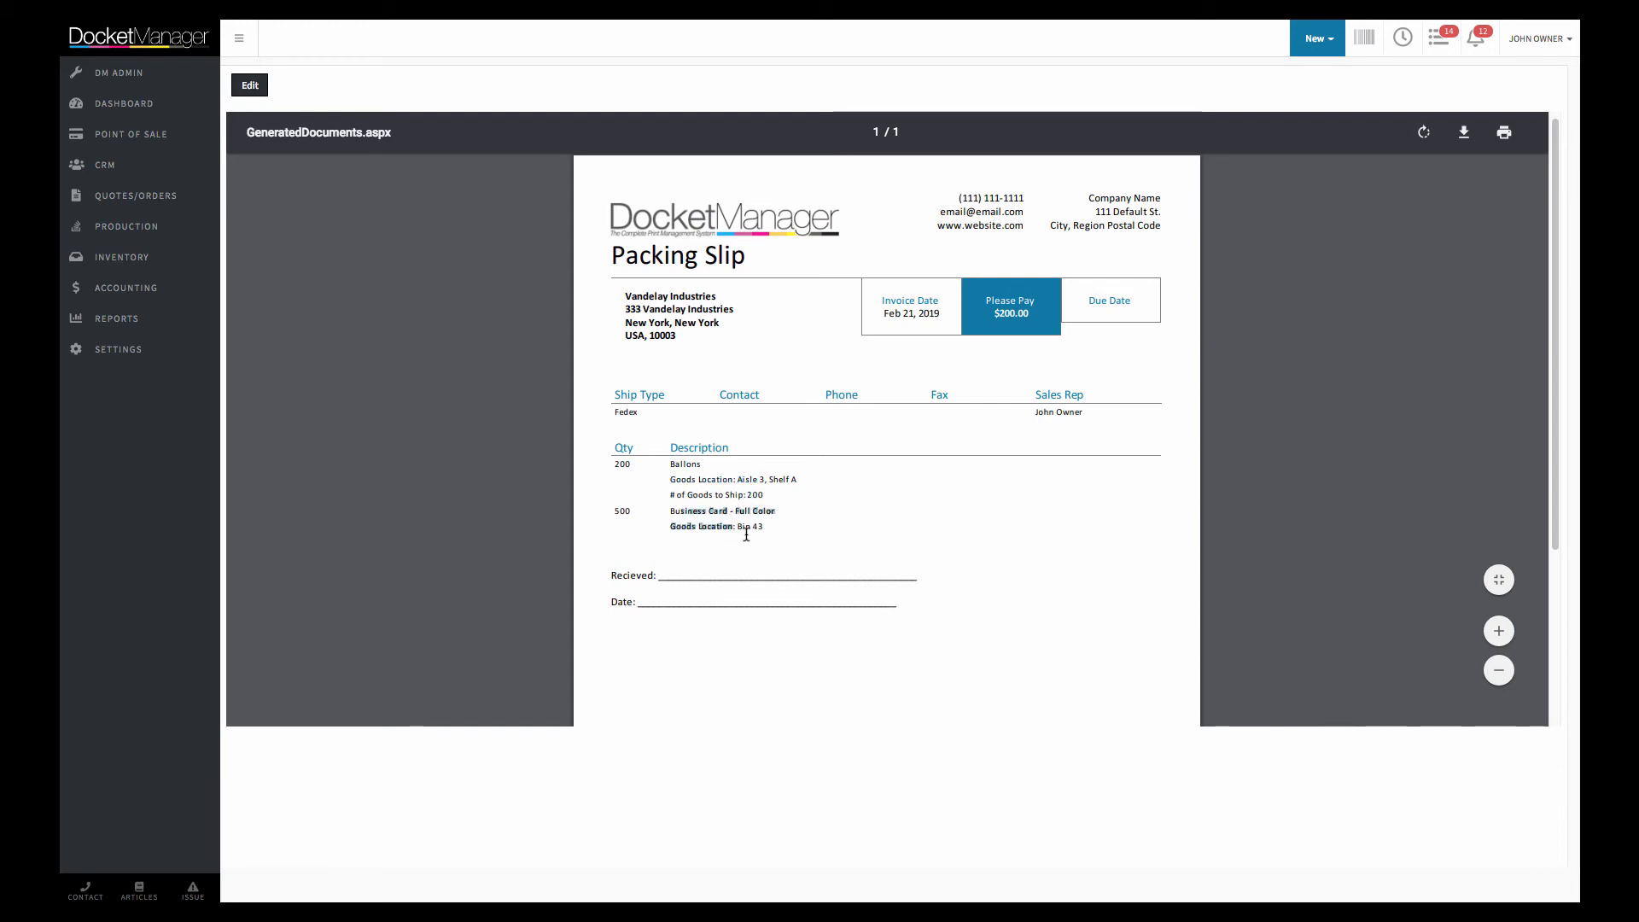